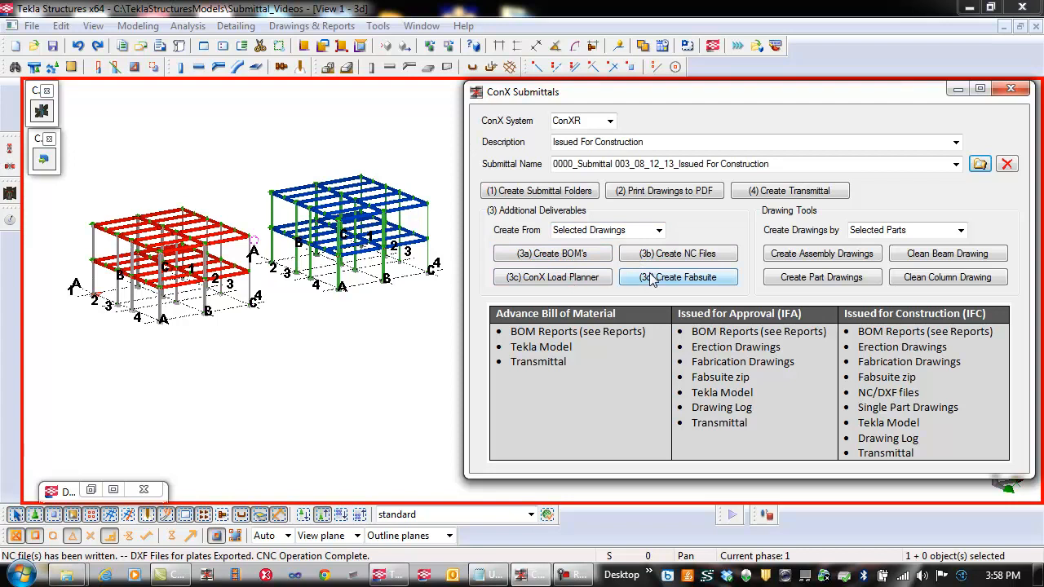
Open the ConX Load Planner and check for the ConXLoads.clf file in the Submittal_Videos model folder.
{"action": "left_click", "coordinate": [543, 281]}
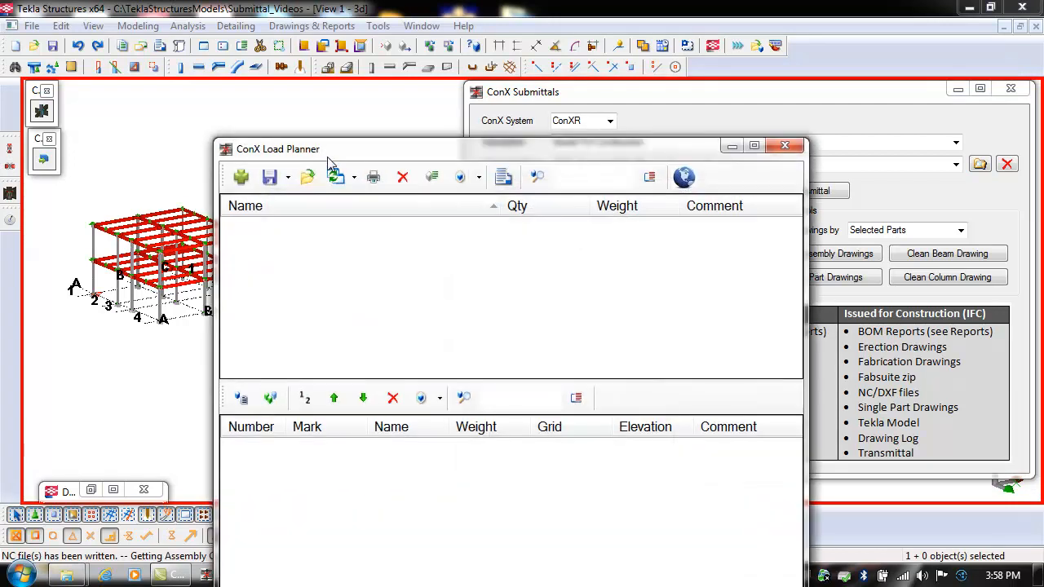
{"action": "left_click_drag", "start_coordinate": [328, 156], "coordinate": [172, 51]}
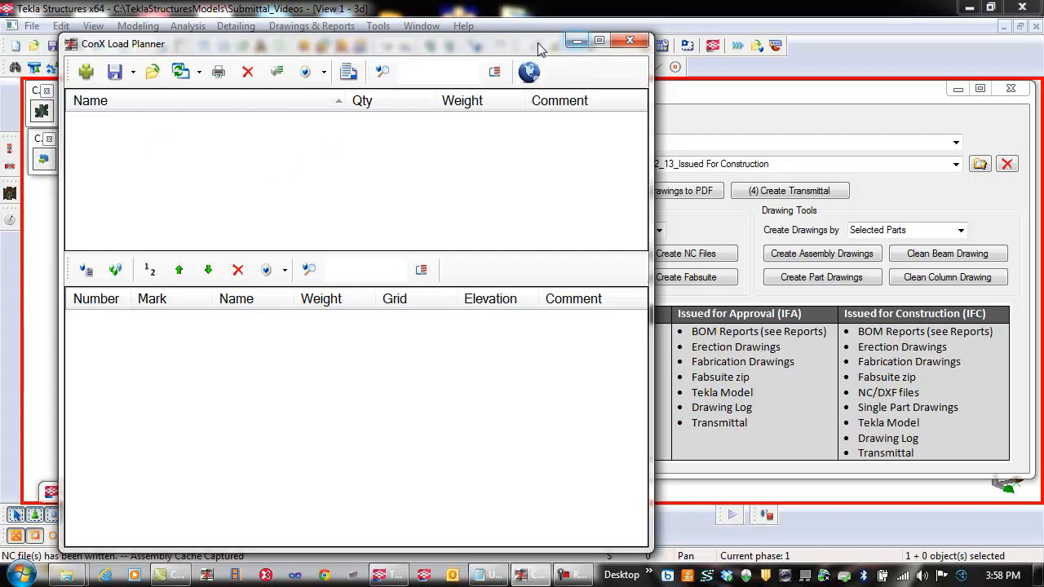
{"action": "left_click_drag", "start_coordinate": [538, 49], "coordinate": [593, 99]}
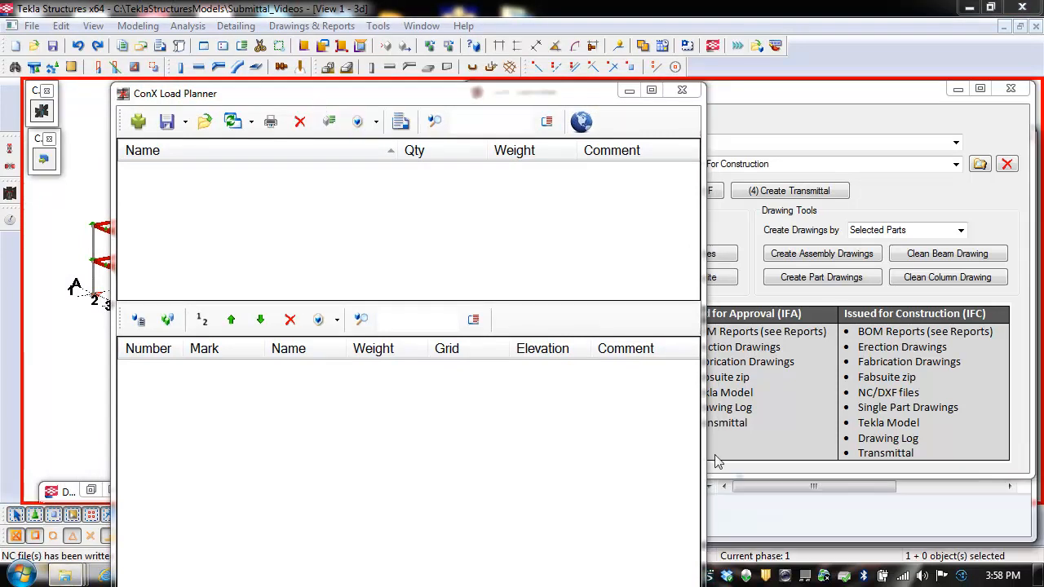
{"action": "left_click", "coordinate": [629, 89]}
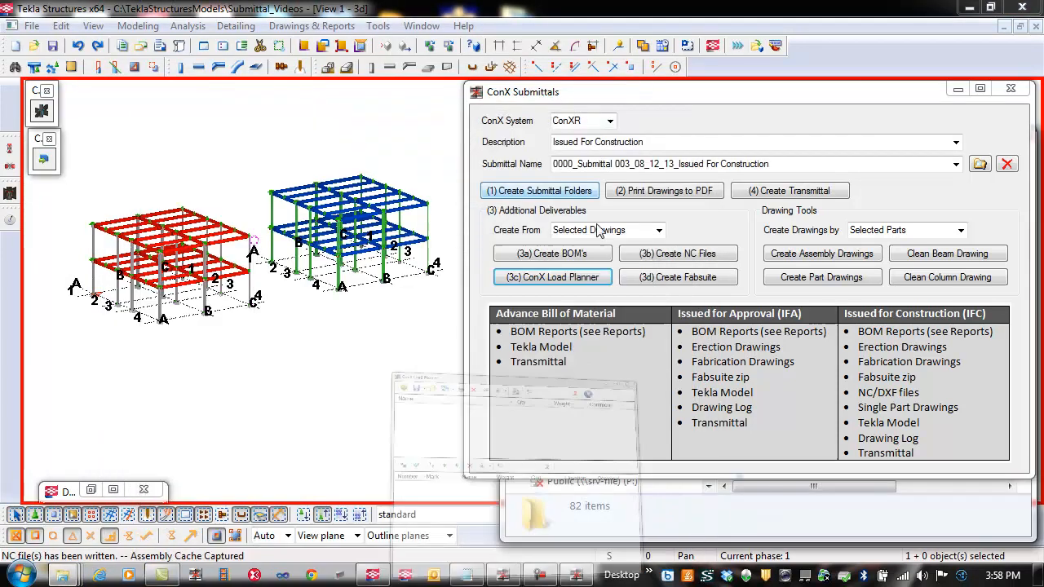
{"action": "left_click", "coordinate": [638, 529]}
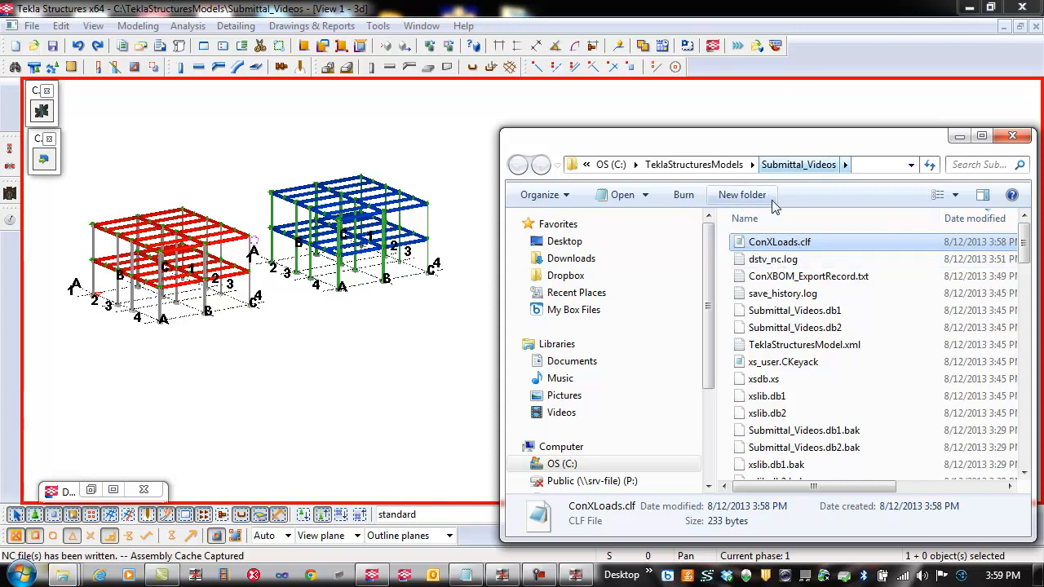
{"action": "left_click", "coordinate": [1012, 136]}
Review the load saving, updating and selection tools in the ConX Load Planner and close it.
{"action": "left_click", "coordinate": [572, 576]}
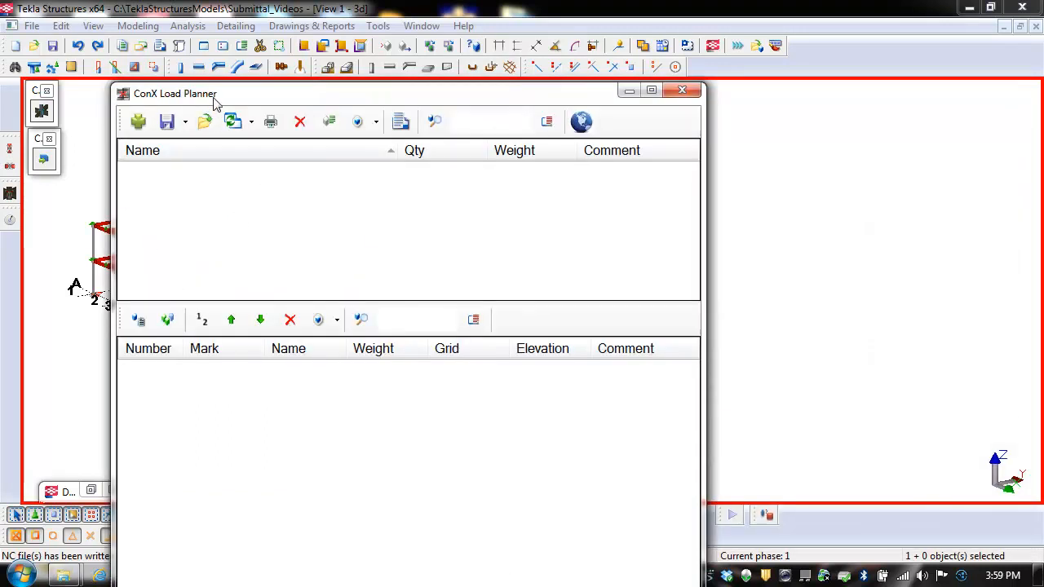
{"action": "left_click_drag", "start_coordinate": [215, 95], "coordinate": [166, 34]}
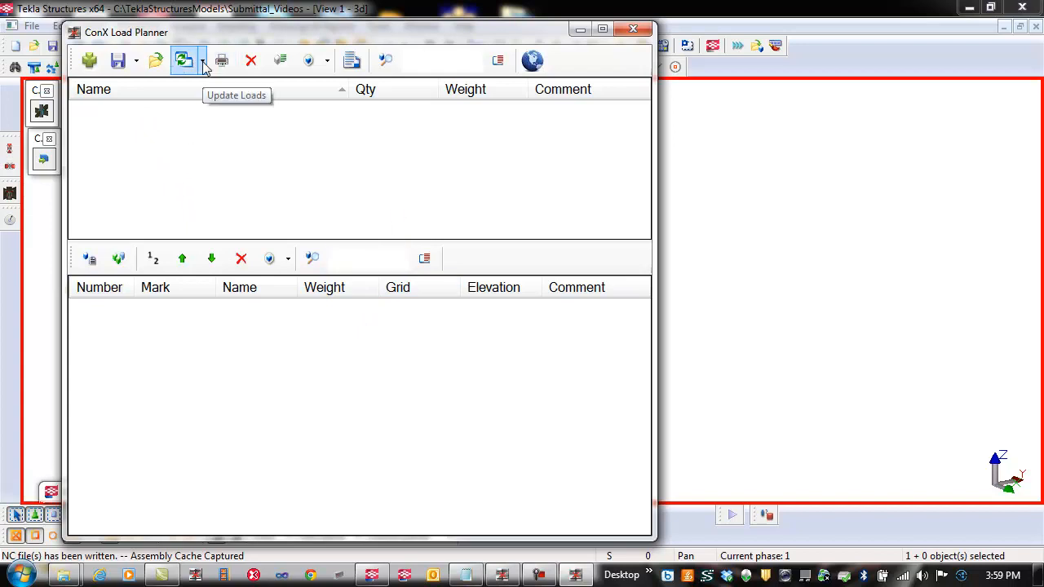
{"action": "left_click", "coordinate": [279, 66]}
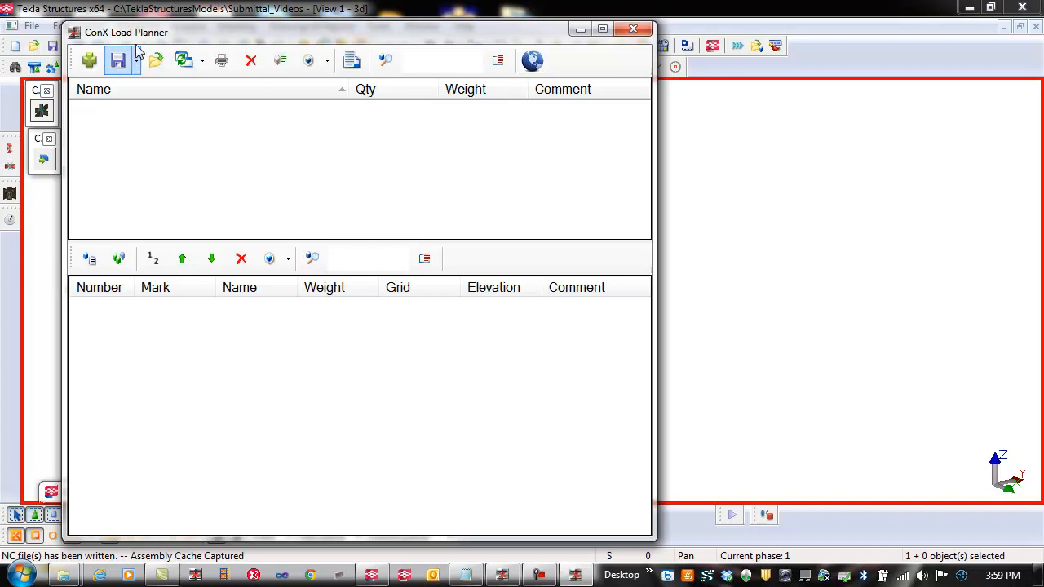
{"action": "left_click", "coordinate": [280, 64]}
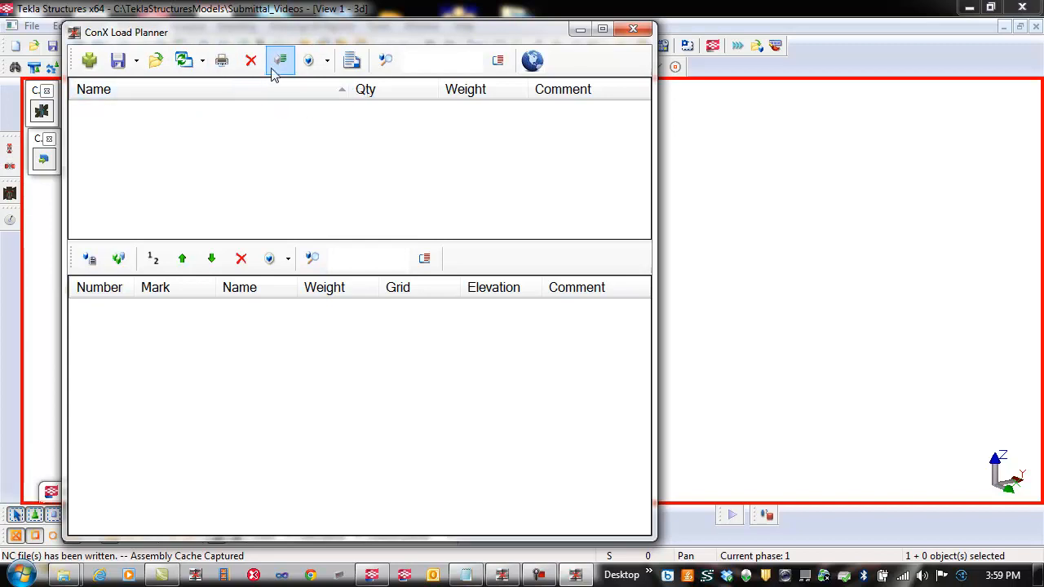
{"action": "left_click", "coordinate": [632, 30]}
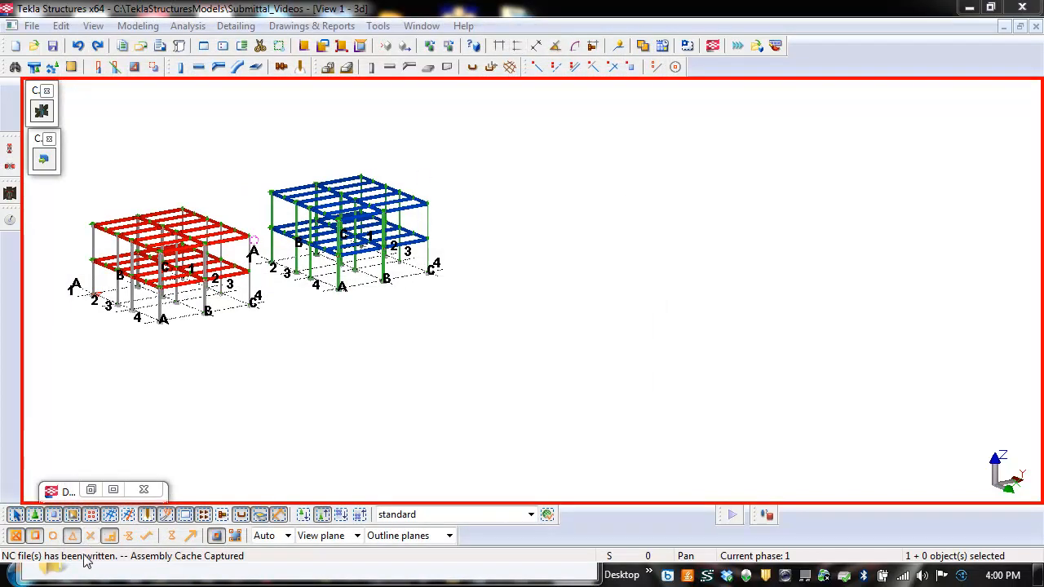
Return to the ConX Submittals window and start Create Fabsuite to open the model exchange.
{"action": "left_click", "coordinate": [138, 581]}
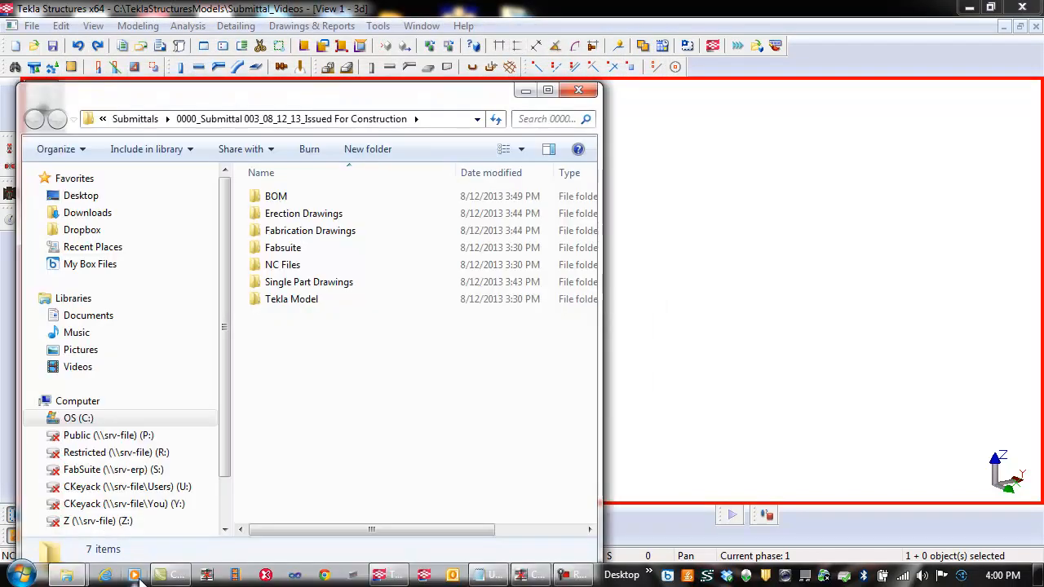
{"action": "left_click", "coordinate": [534, 24]}
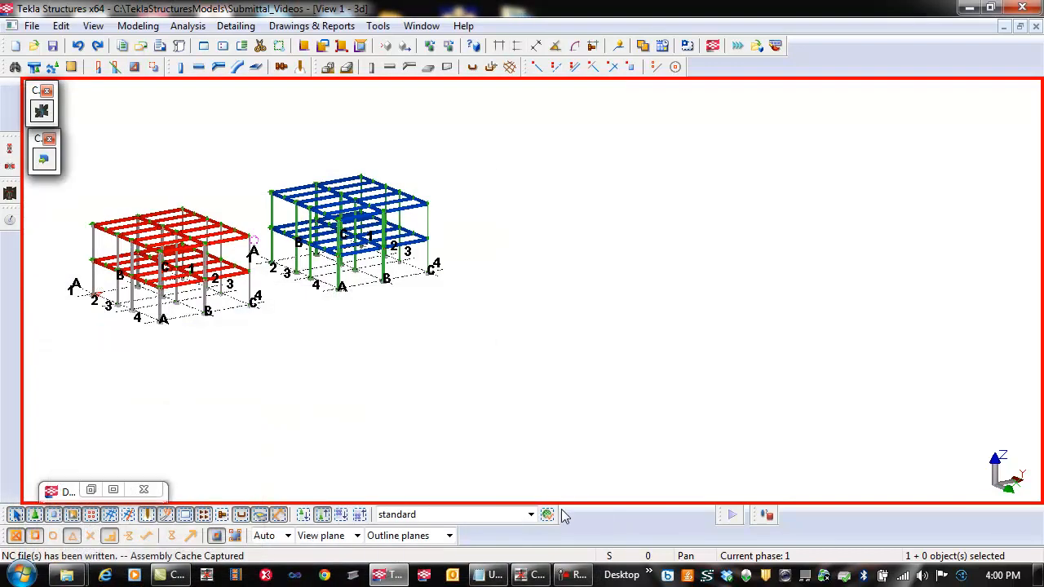
{"action": "left_click", "coordinate": [528, 575]}
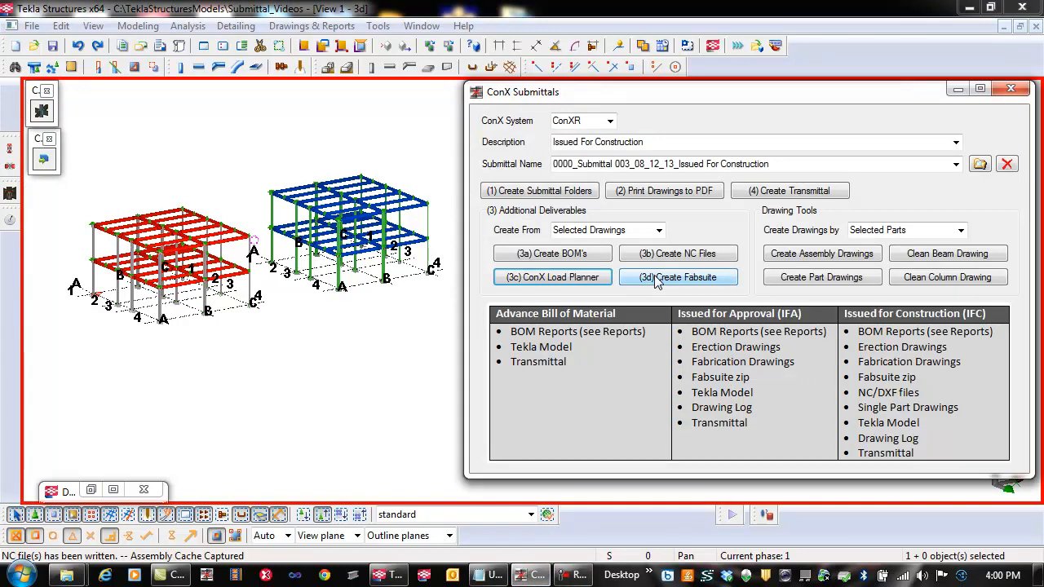
{"action": "left_click", "coordinate": [657, 279]}
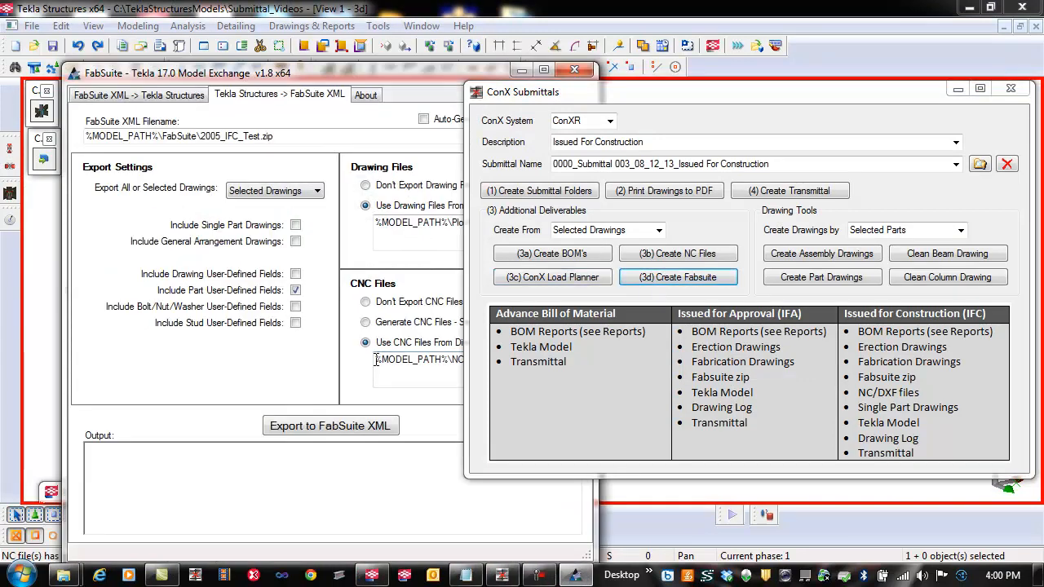
Check the drawing selection in the Drawing List and return to the FabSuite model exchange.
{"action": "left_click", "coordinate": [49, 492]}
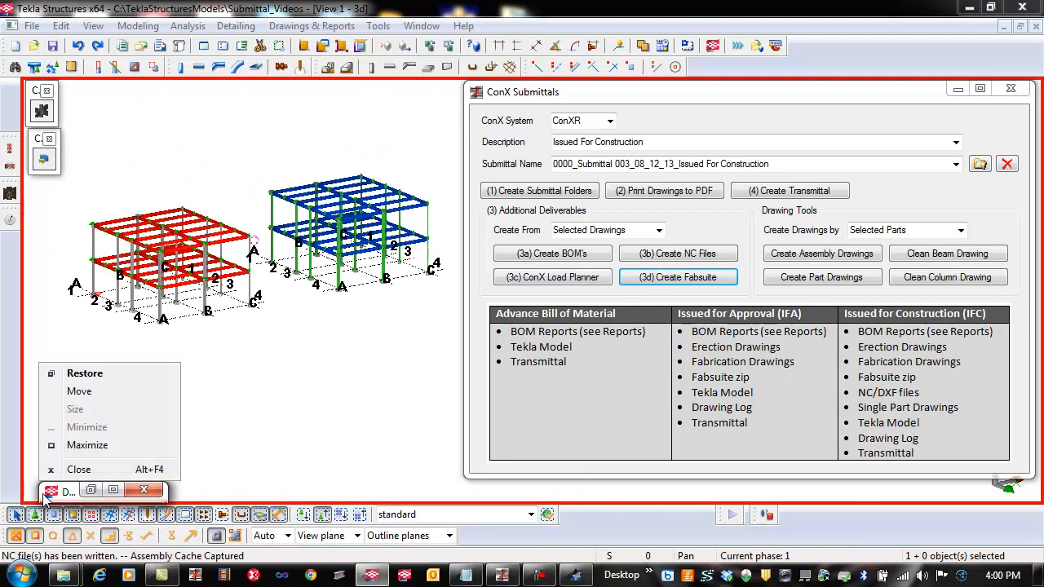
{"action": "left_click", "coordinate": [114, 491]}
{"action": "left_click", "coordinate": [113, 491]}
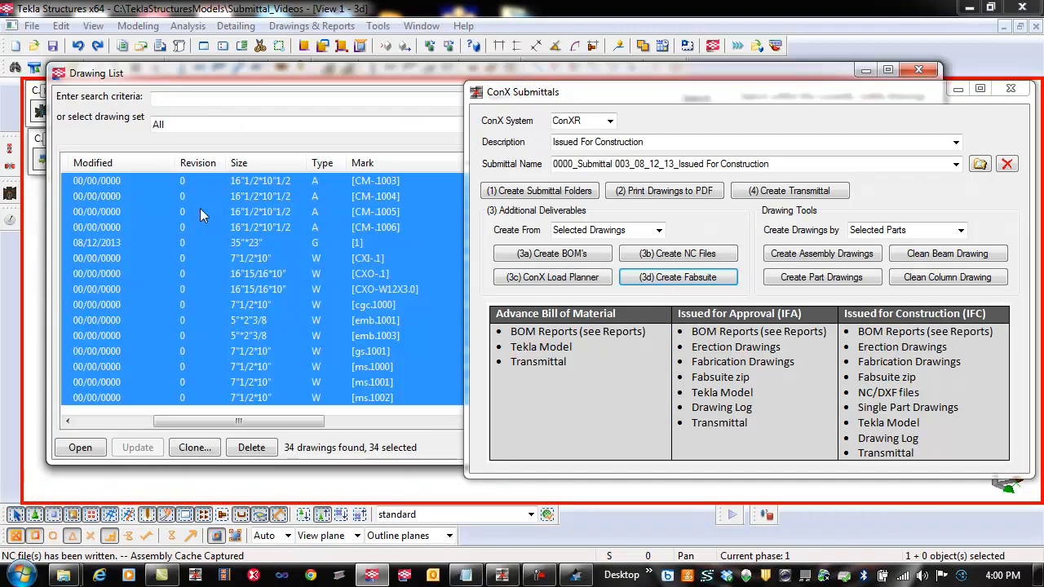
{"action": "left_click", "coordinate": [866, 70]}
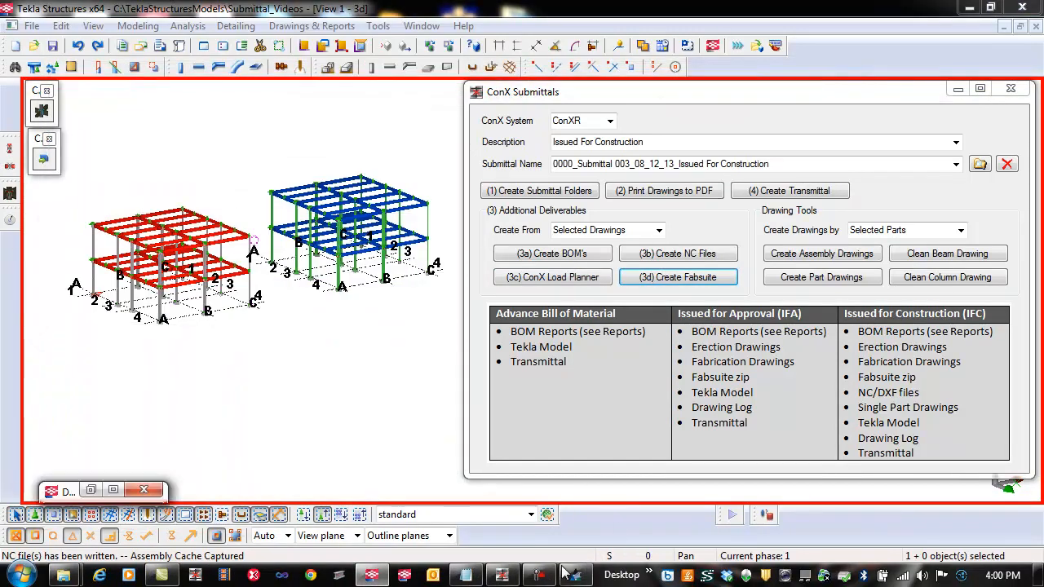
{"action": "left_click", "coordinate": [571, 575]}
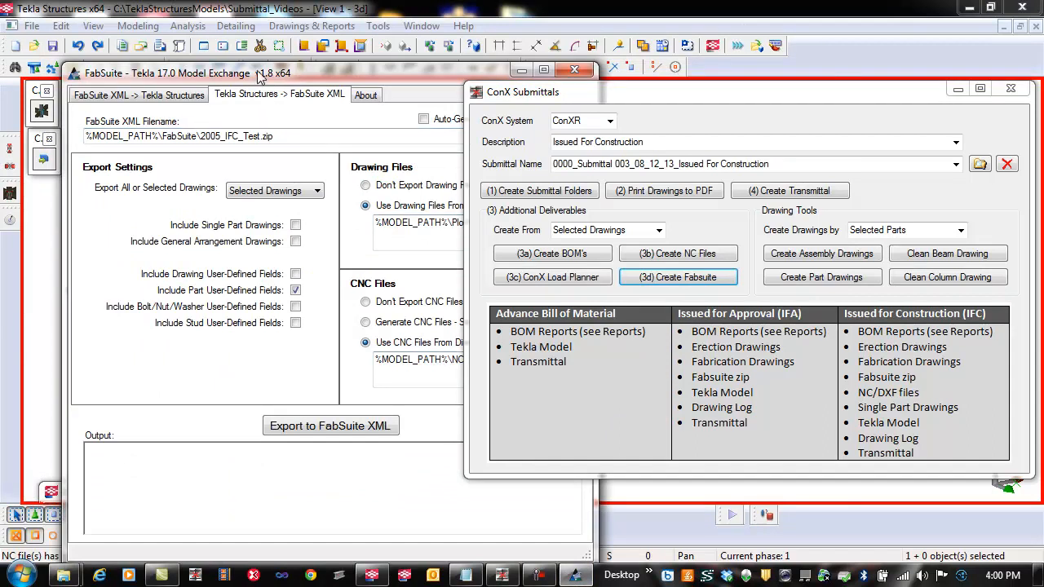
Keep the FabSuite export on Selected Drawings and set the CNC files option to Don't Export CNC Files.
{"action": "left_click_drag", "start_coordinate": [259, 75], "coordinate": [241, 41]}
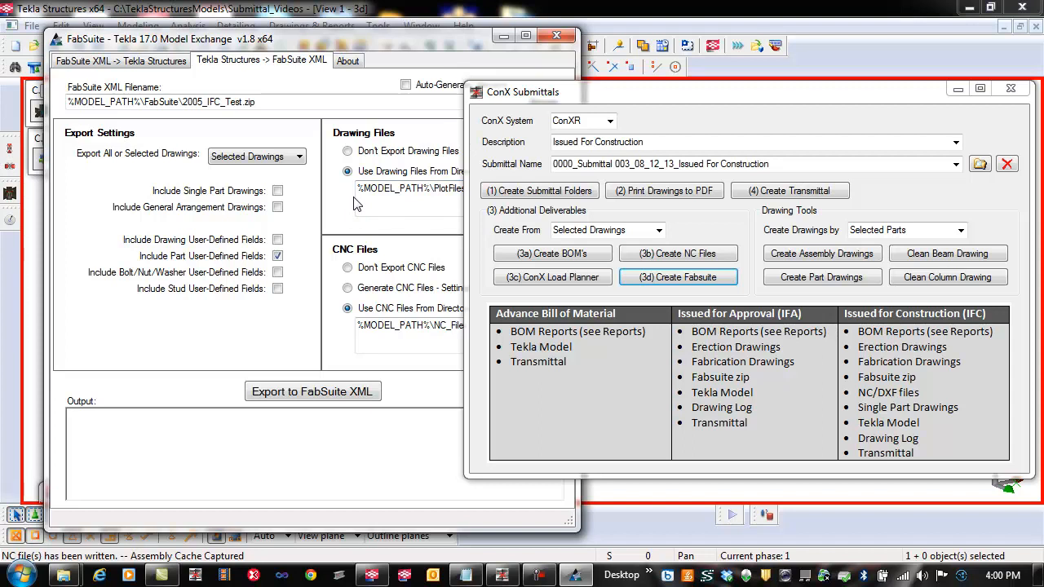
{"action": "left_click", "coordinate": [266, 158]}
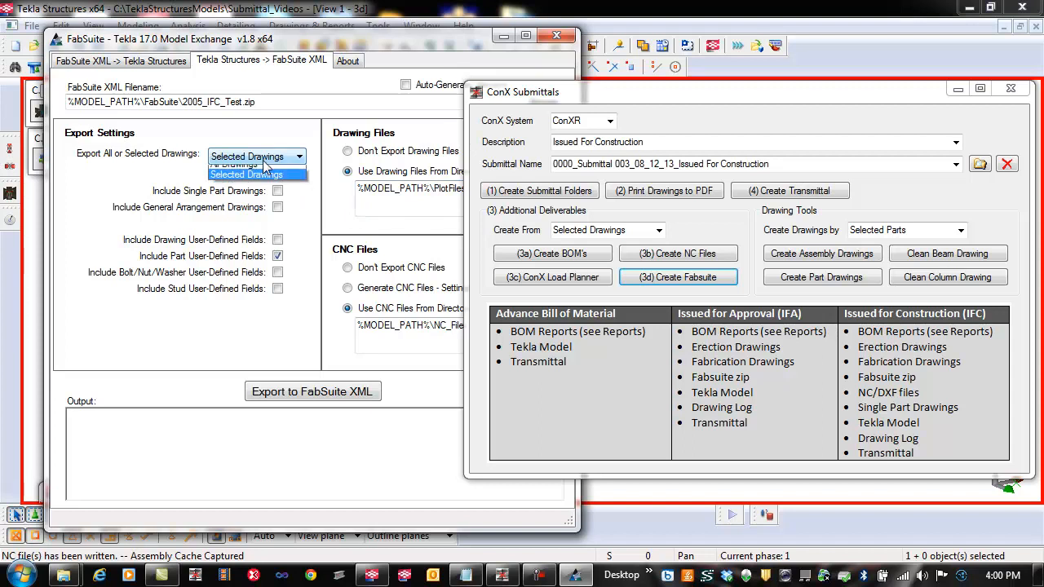
{"action": "left_click", "coordinate": [266, 158]}
{"action": "left_click_drag", "start_coordinate": [282, 39], "coordinate": [247, 38]}
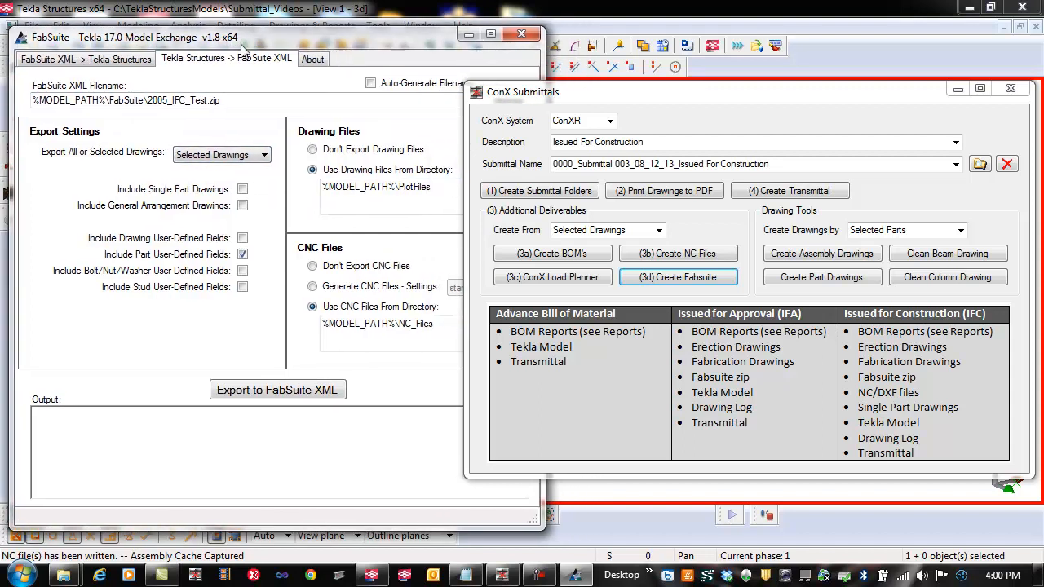
{"action": "left_click", "coordinate": [220, 156]}
{"action": "left_click", "coordinate": [220, 157]}
{"action": "left_click", "coordinate": [313, 267]}
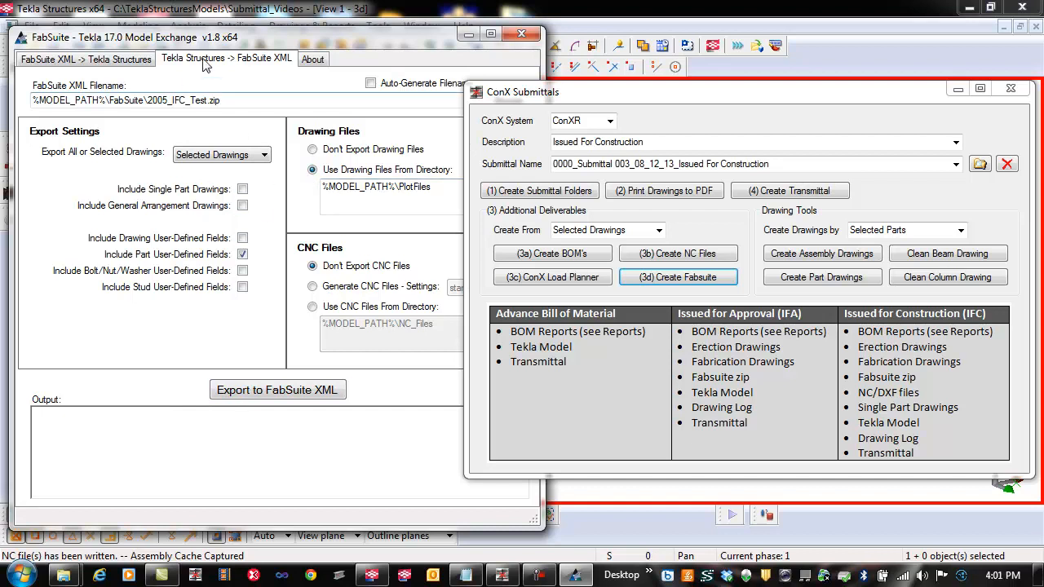
Export the selected drawings to FabSuite XML as 2005_IFC_Test.zip in the model's FabSuite folder and close the exporter.
{"action": "left_click", "coordinate": [239, 99]}
{"action": "left_click_drag", "start_coordinate": [235, 99], "coordinate": [153, 108]}
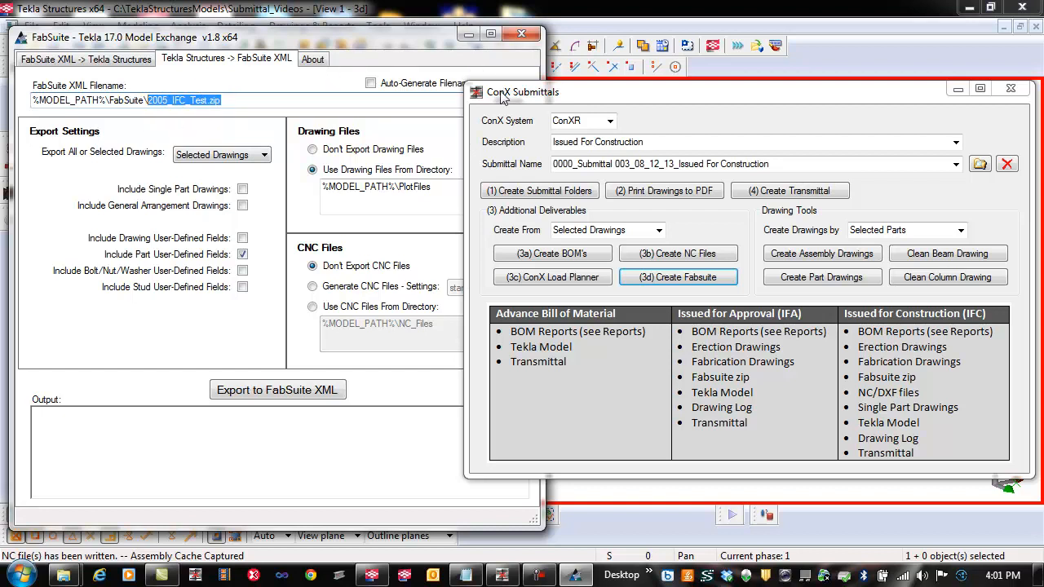
{"action": "left_click_drag", "start_coordinate": [501, 92], "coordinate": [566, 91]}
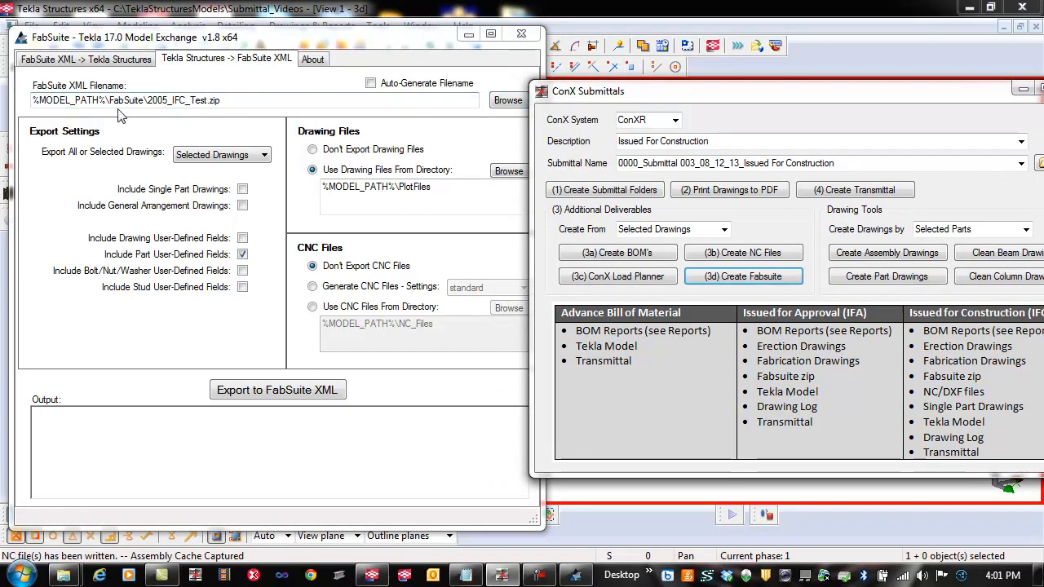
{"action": "left_click_drag", "start_coordinate": [110, 101], "coordinate": [146, 101]}
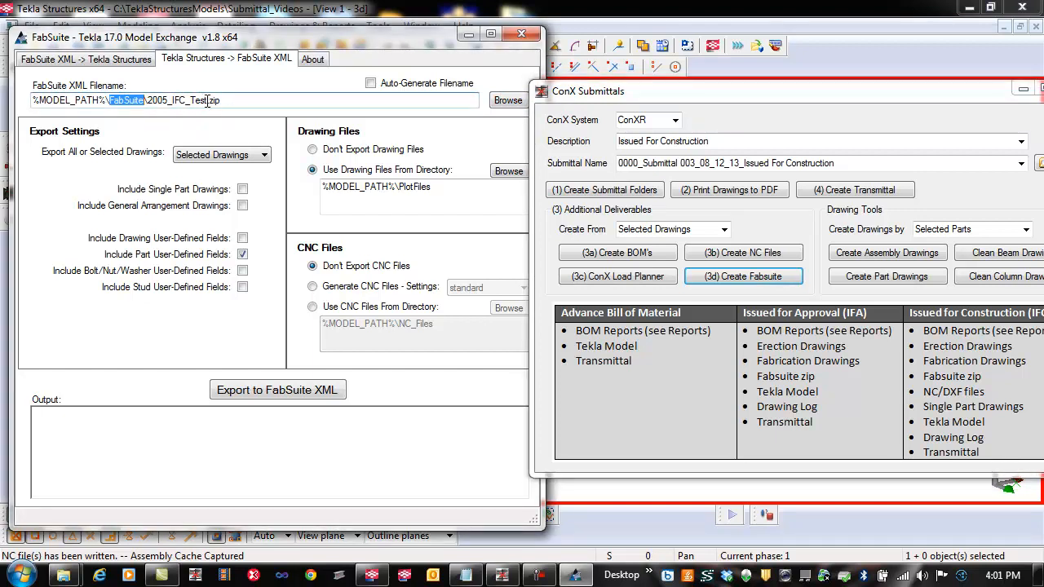
{"action": "left_click", "coordinate": [246, 391]}
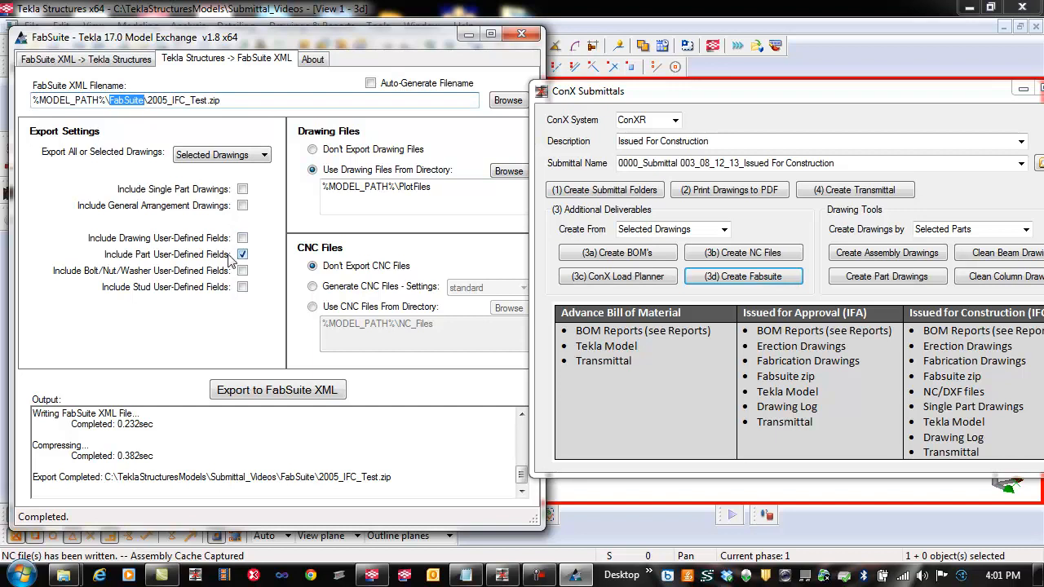
{"action": "left_click", "coordinate": [520, 35]}
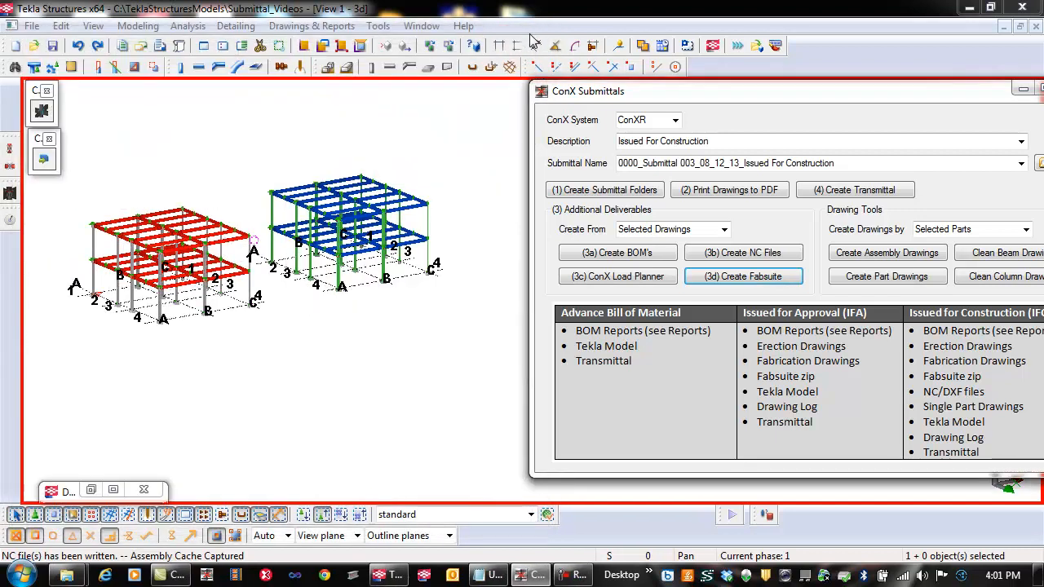
Open the model folder, sort it by name and copy 2005_IFC_Test.zip from its FabSuite subfolder.
{"action": "left_click", "coordinate": [757, 47]}
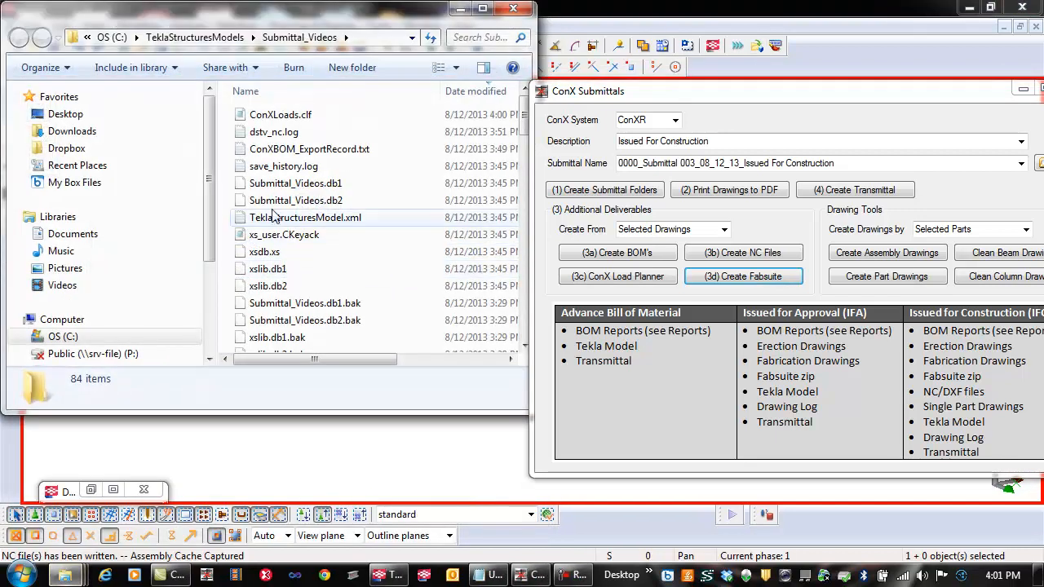
{"action": "left_click", "coordinate": [278, 91]}
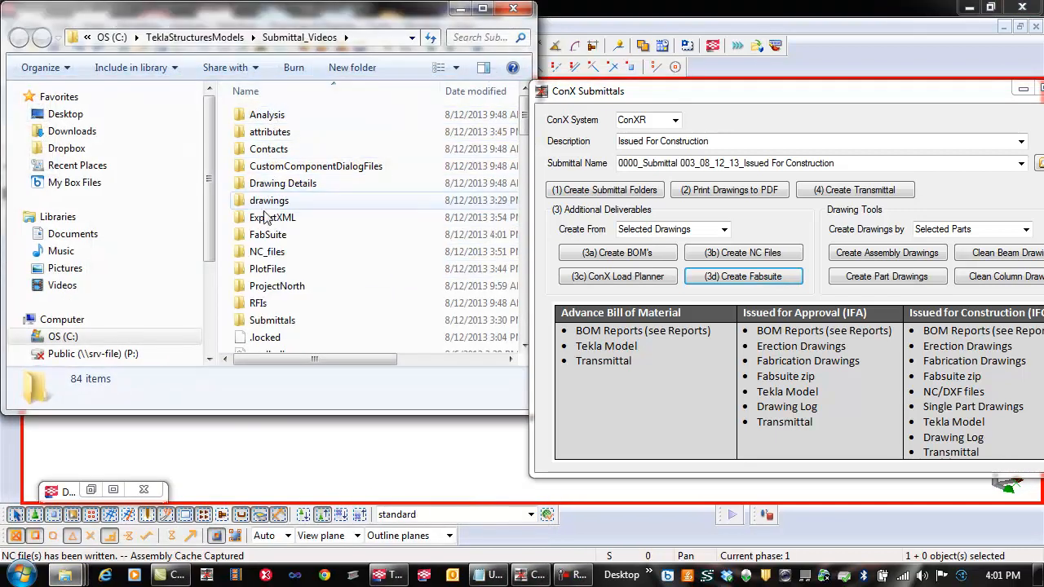
{"action": "double_click", "coordinate": [268, 235]}
{"action": "left_click", "coordinate": [280, 118]}
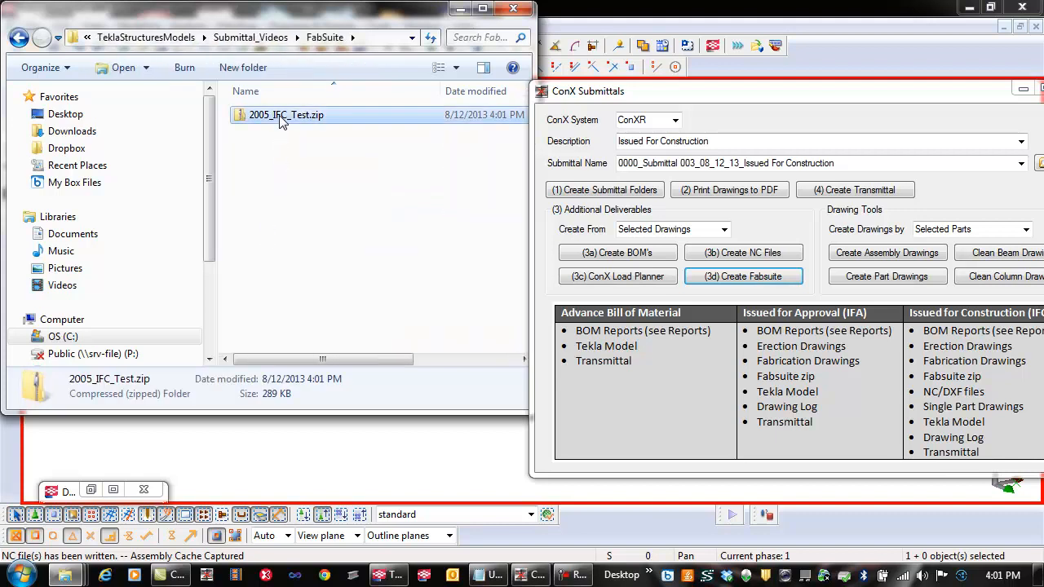
{"action": "right_click", "coordinate": [280, 118]}
{"action": "left_click", "coordinate": [317, 325]}
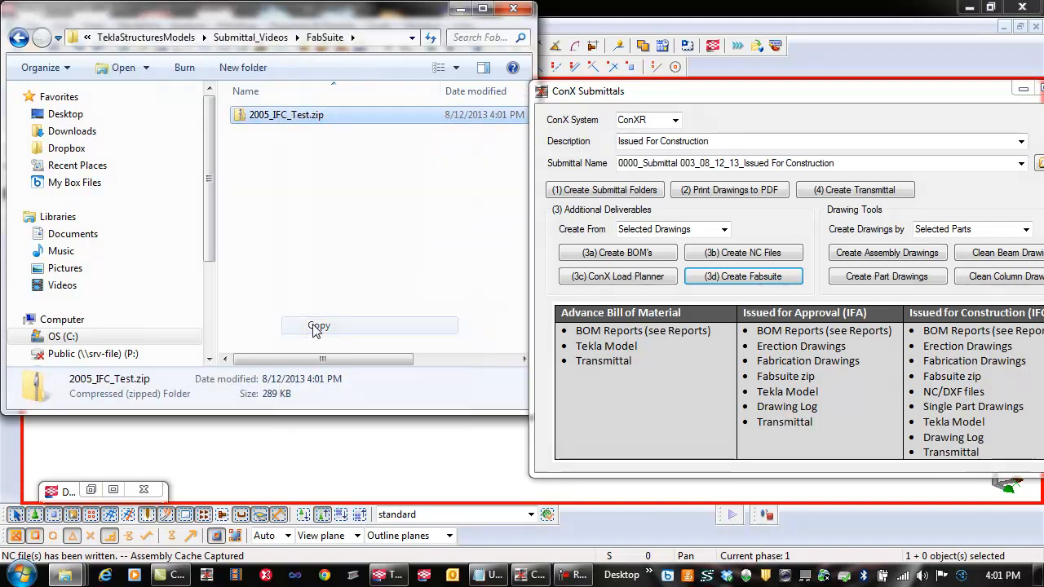
Paste the copied zip into the Fabsuite folder of submittal 0000_Submittal 003_08_12_13_Issued For Construction.
{"action": "left_click", "coordinate": [250, 37]}
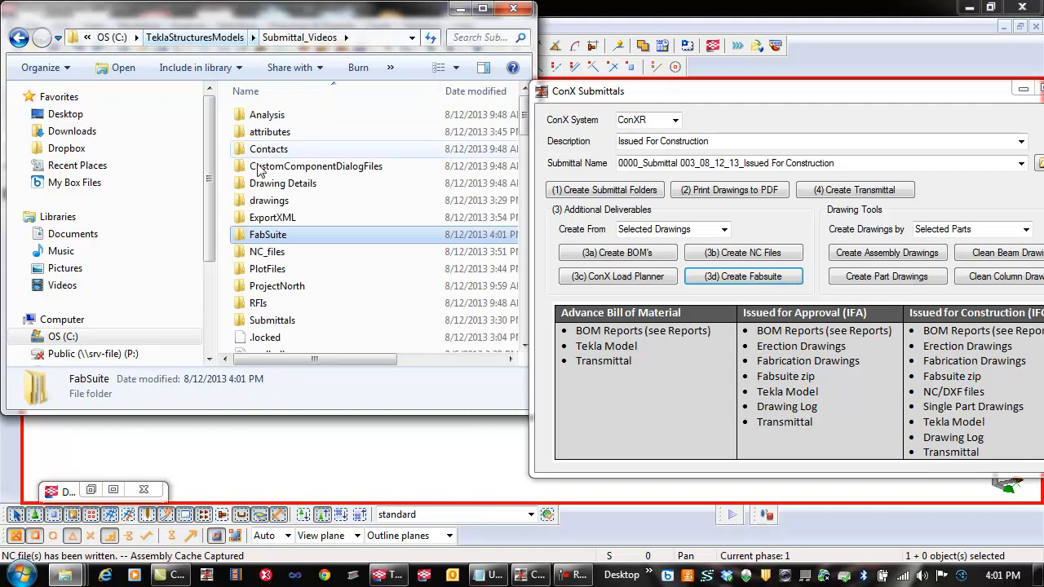
{"action": "double_click", "coordinate": [269, 320]}
{"action": "double_click", "coordinate": [277, 155]}
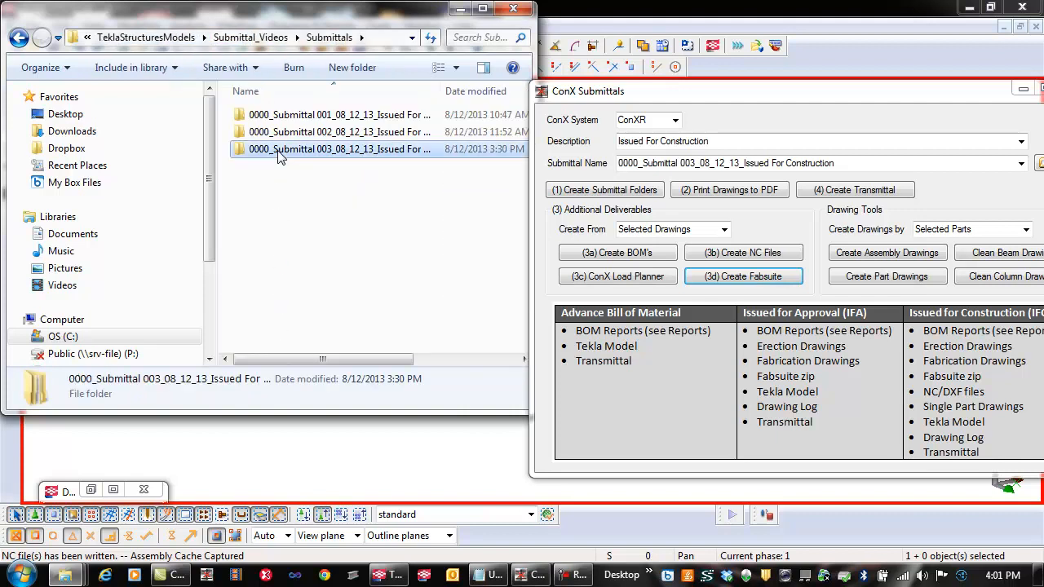
{"action": "double_click", "coordinate": [269, 165]}
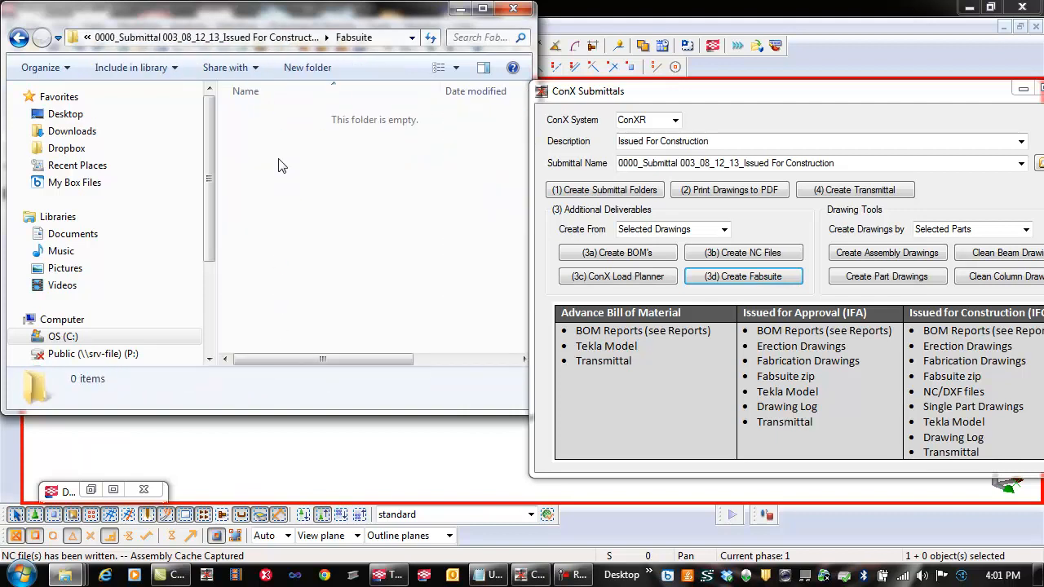
{"action": "right_click", "coordinate": [279, 160]}
{"action": "left_click", "coordinate": [317, 273]}
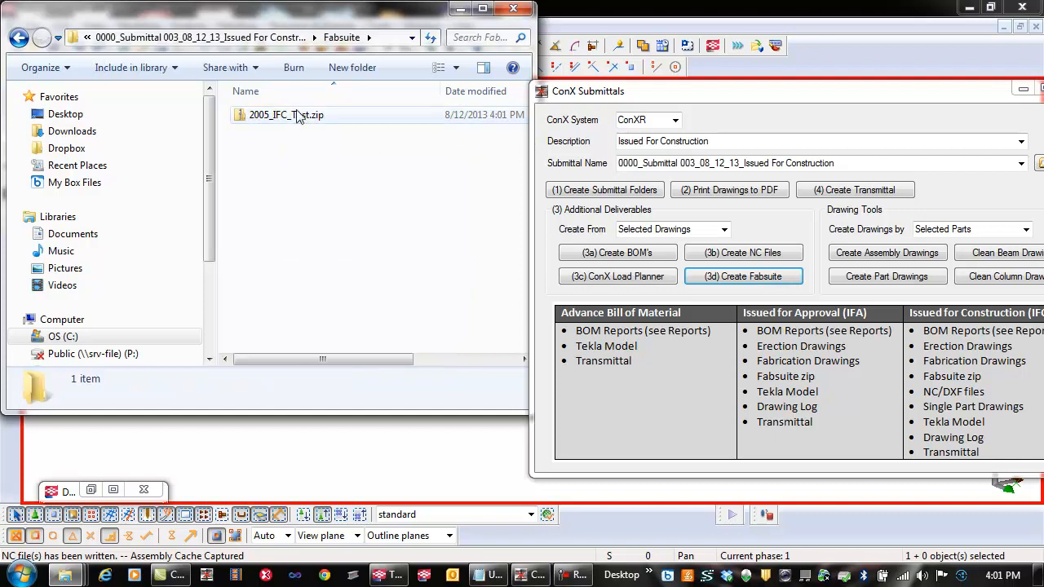
Go up to the Submittals folder and copy the folder name 0000_Submittal 003_08_12_13_Issued For Construction.
{"action": "left_click", "coordinate": [241, 43]}
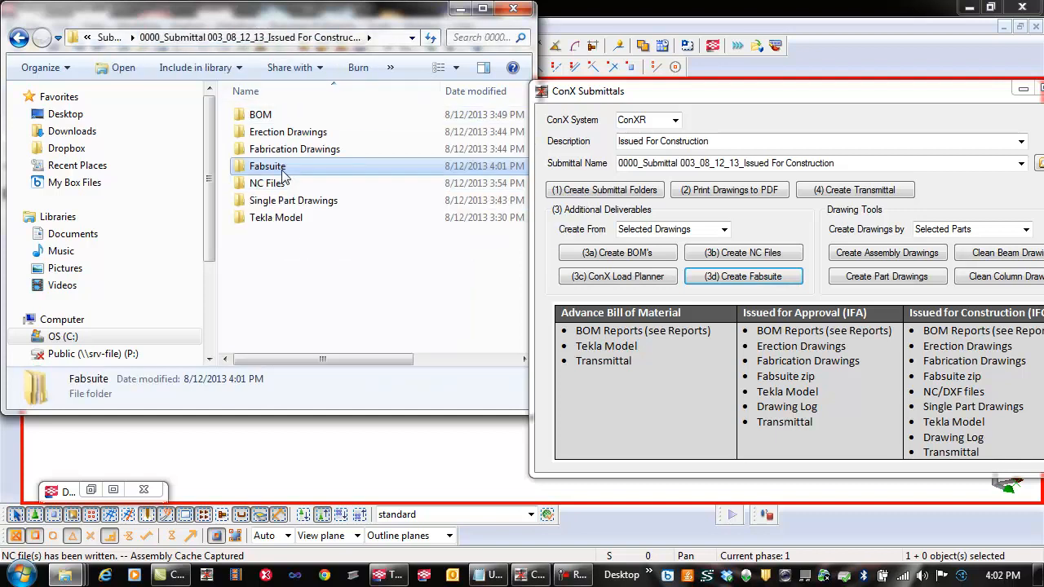
{"action": "left_click", "coordinate": [107, 38]}
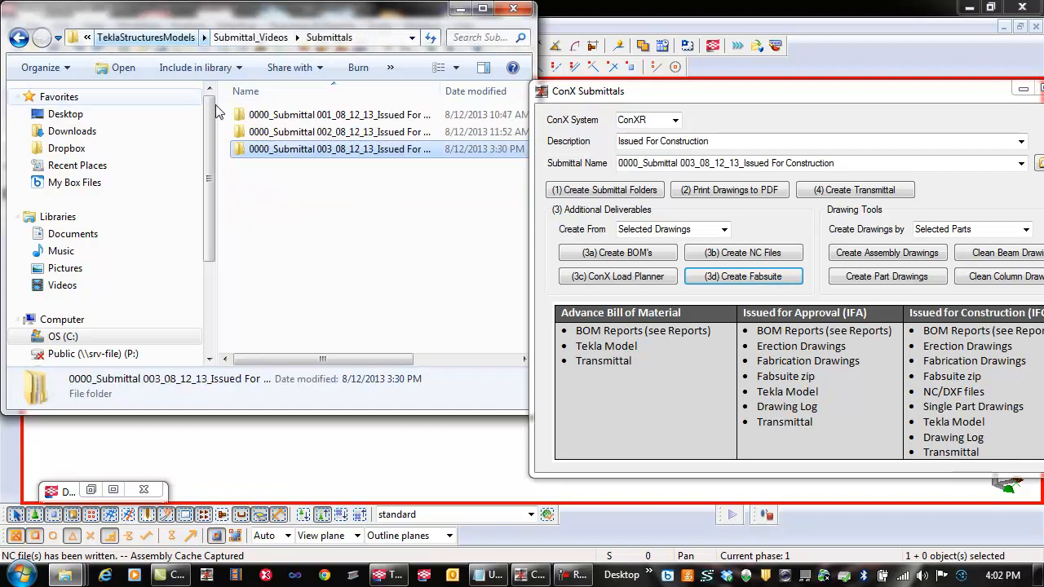
{"action": "left_click", "coordinate": [286, 155]}
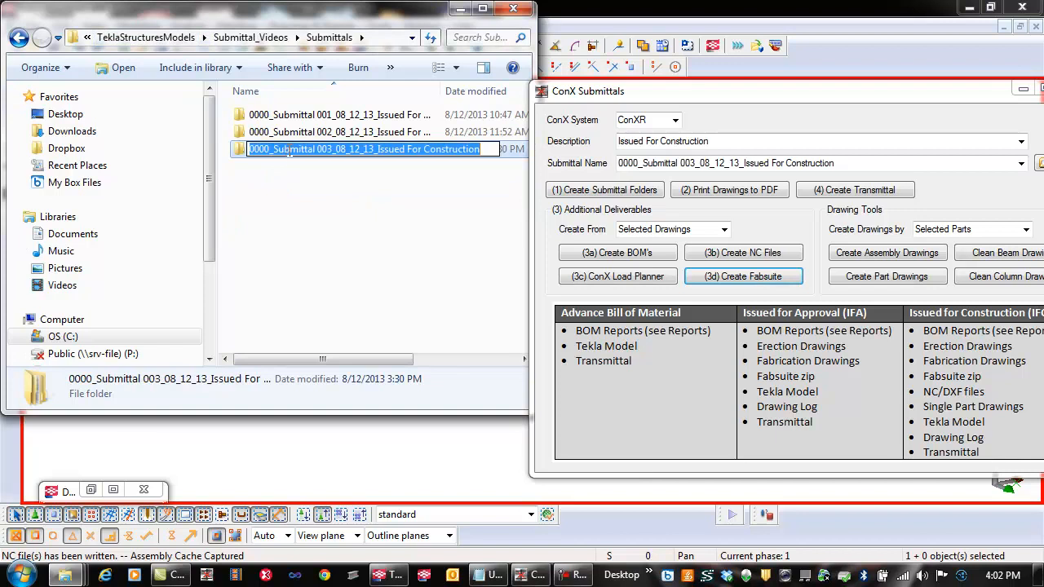
{"action": "right_click", "coordinate": [290, 151]}
{"action": "left_click", "coordinate": [326, 203]}
{"action": "left_click", "coordinate": [326, 257]}
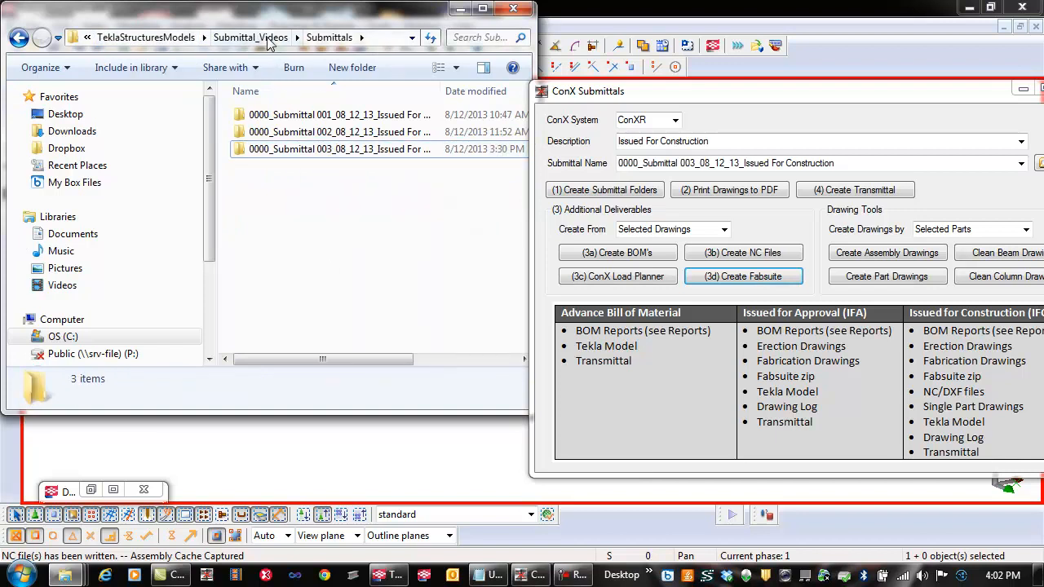
Rename 2005_IFC_Test.zip in submittal 003's Fabsuite folder to 0000_Submittal 003_08_12_13_Fabsuite Issued For Construction.zip, using the copied name.
{"action": "double_click", "coordinate": [279, 148]}
{"action": "left_click", "coordinate": [277, 170]}
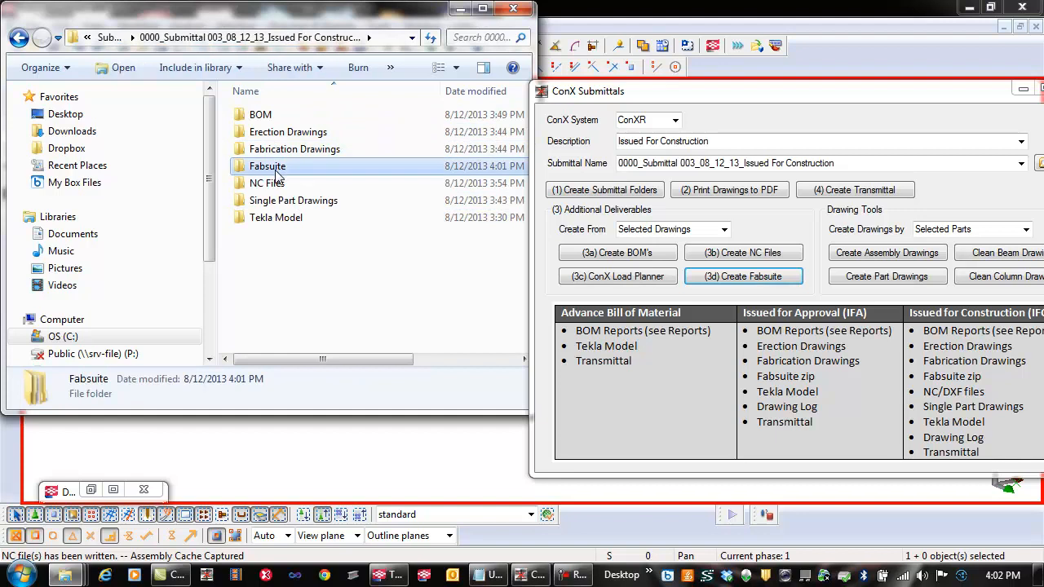
{"action": "double_click", "coordinate": [278, 171]}
{"action": "left_click", "coordinate": [282, 119]}
{"action": "left_click", "coordinate": [270, 115]}
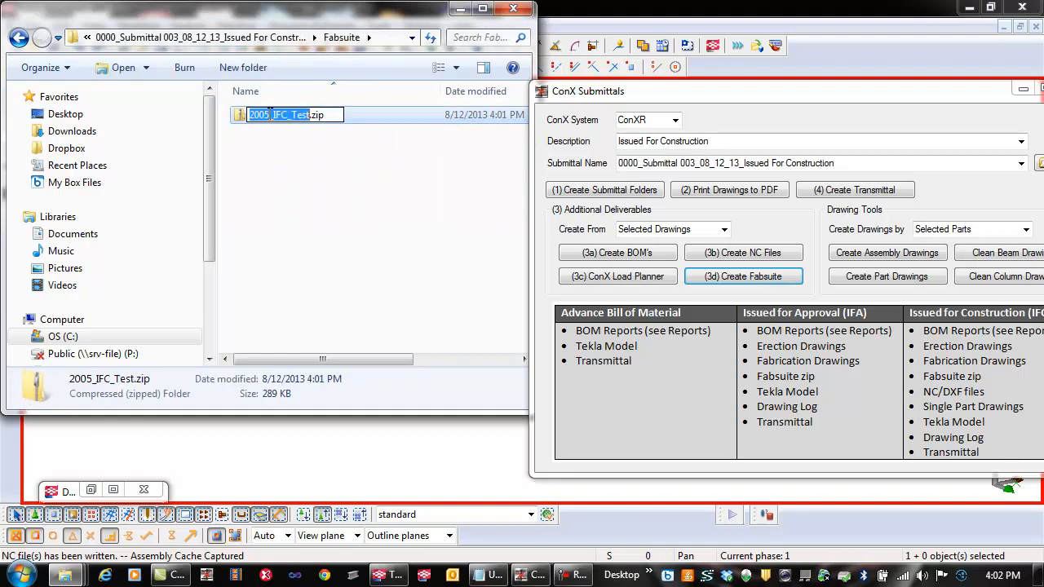
{"action": "right_click", "coordinate": [270, 115]}
{"action": "left_click", "coordinate": [304, 188]}
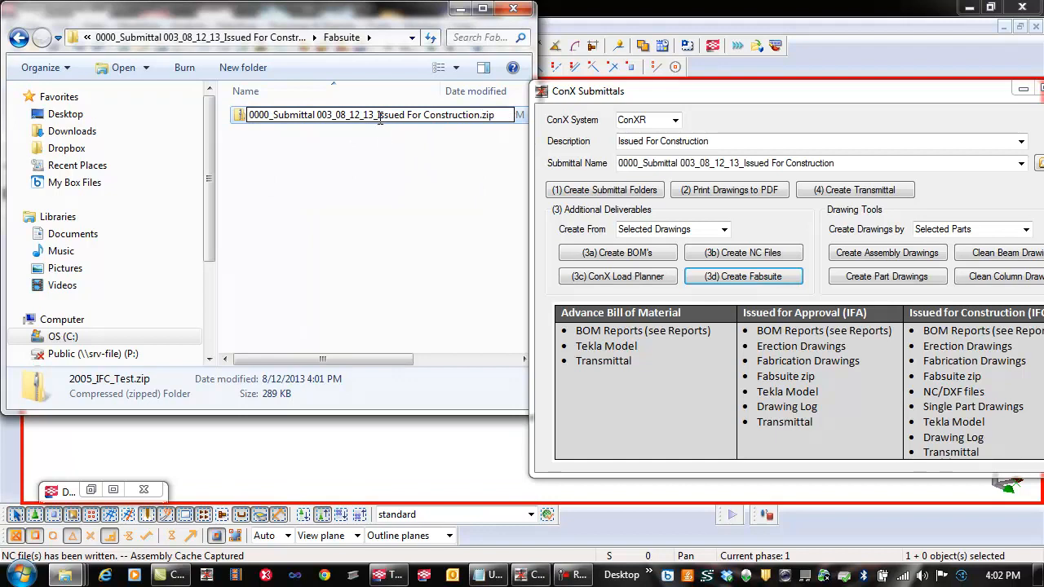
{"action": "left_click", "coordinate": [378, 115]}
{"action": "type", "text": "Fabsuite"}
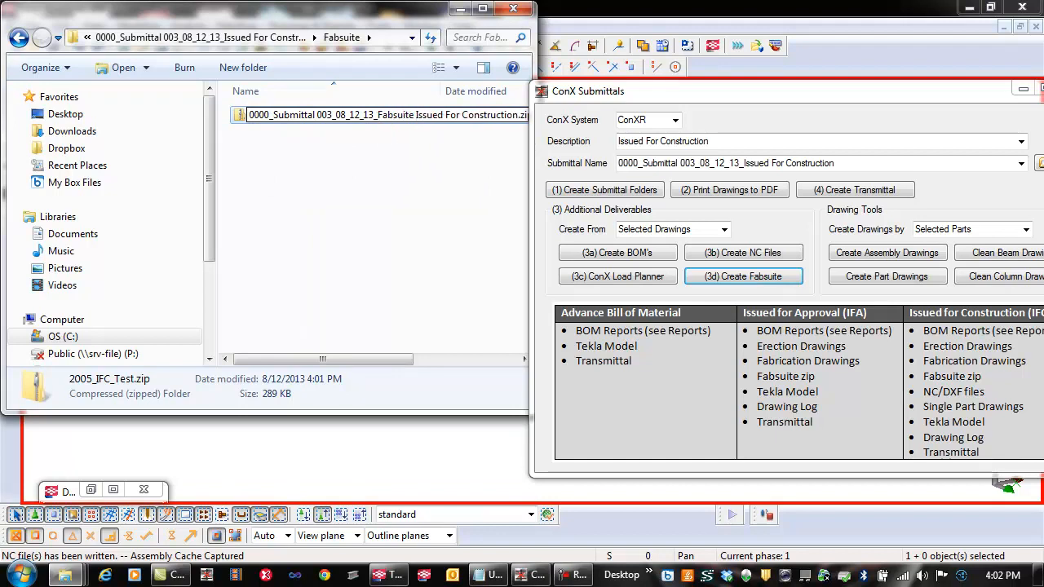
{"action": "key", "text": "Return"}
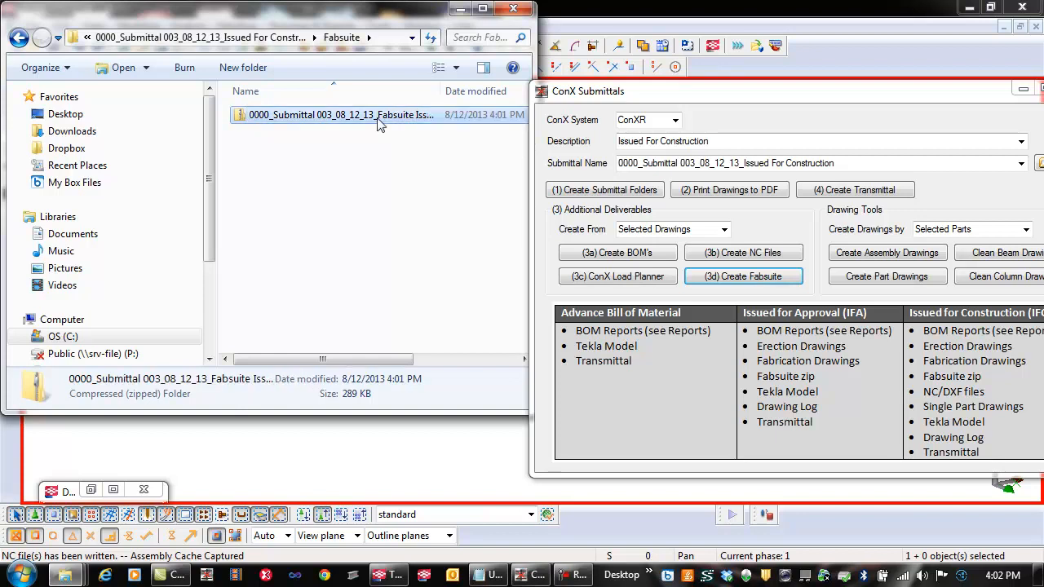
{"action": "left_click", "coordinate": [262, 217]}
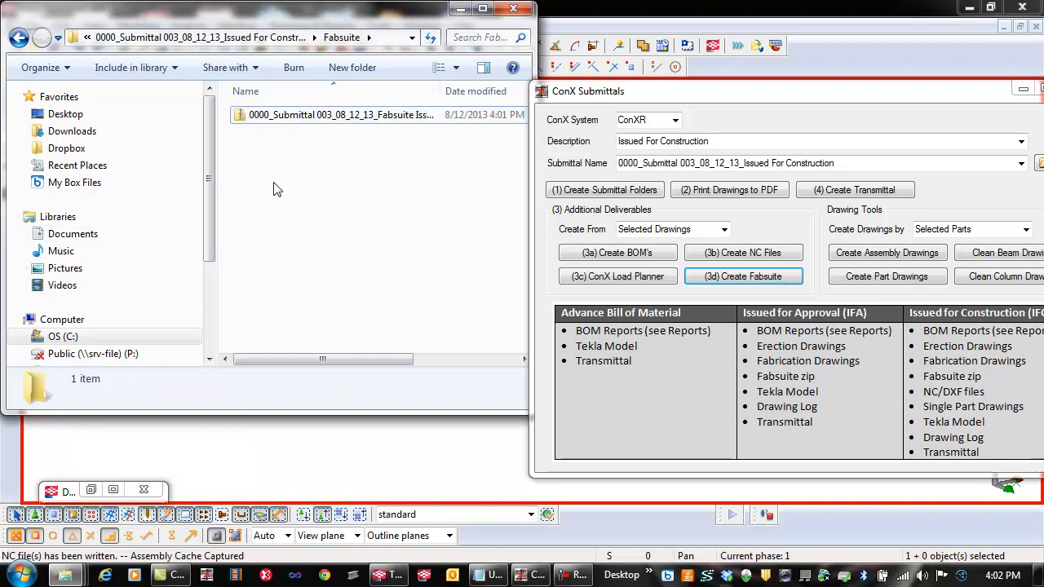
Examine the Drawings folder and the XML file inside the renamed Fabsuite zip, and return to the Fabsuite folder.
{"action": "double_click", "coordinate": [295, 123]}
{"action": "double_click", "coordinate": [281, 118]}
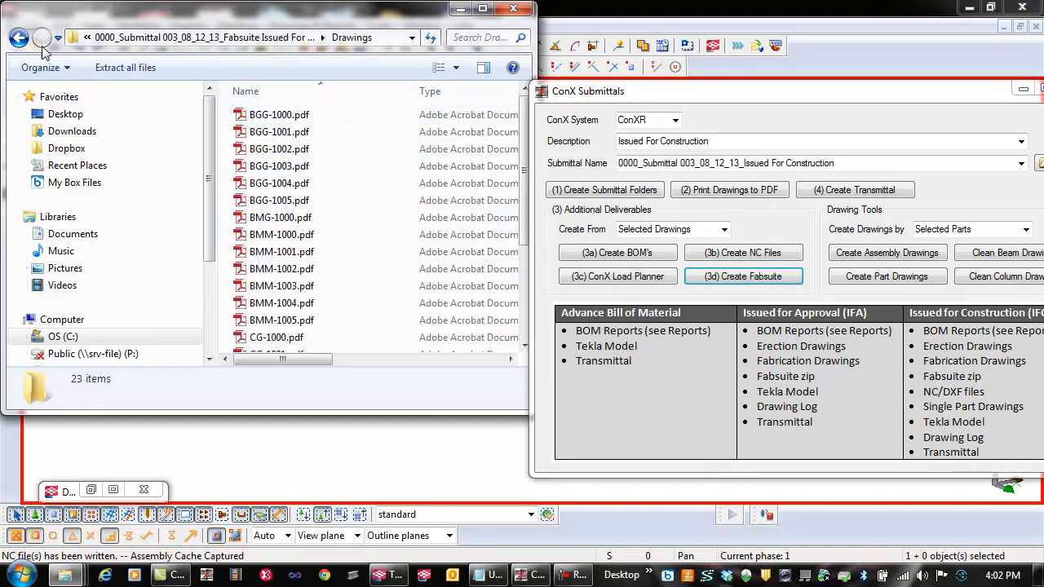
{"action": "left_click", "coordinate": [18, 38]}
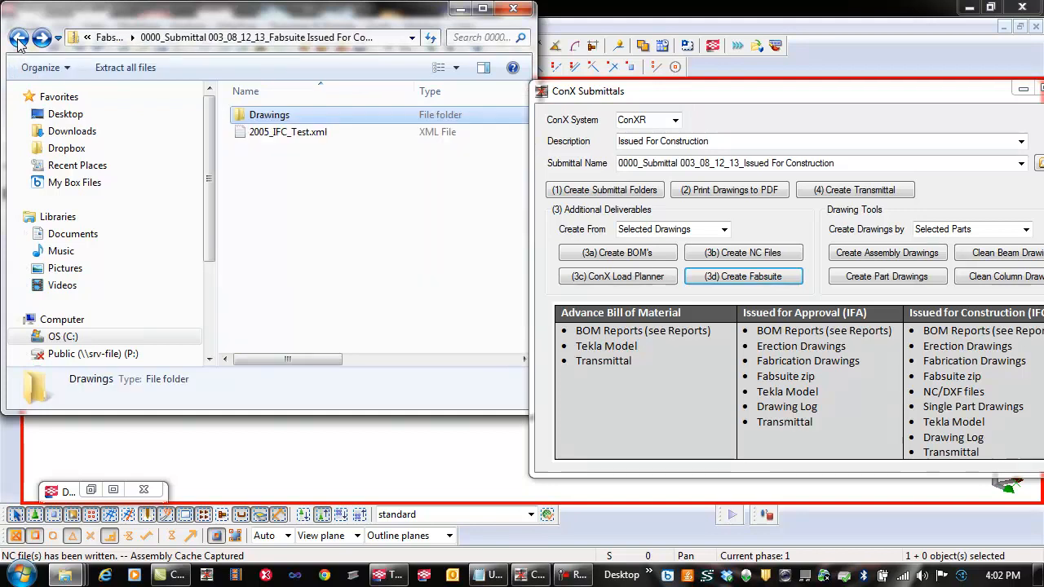
{"action": "left_click", "coordinate": [285, 134]}
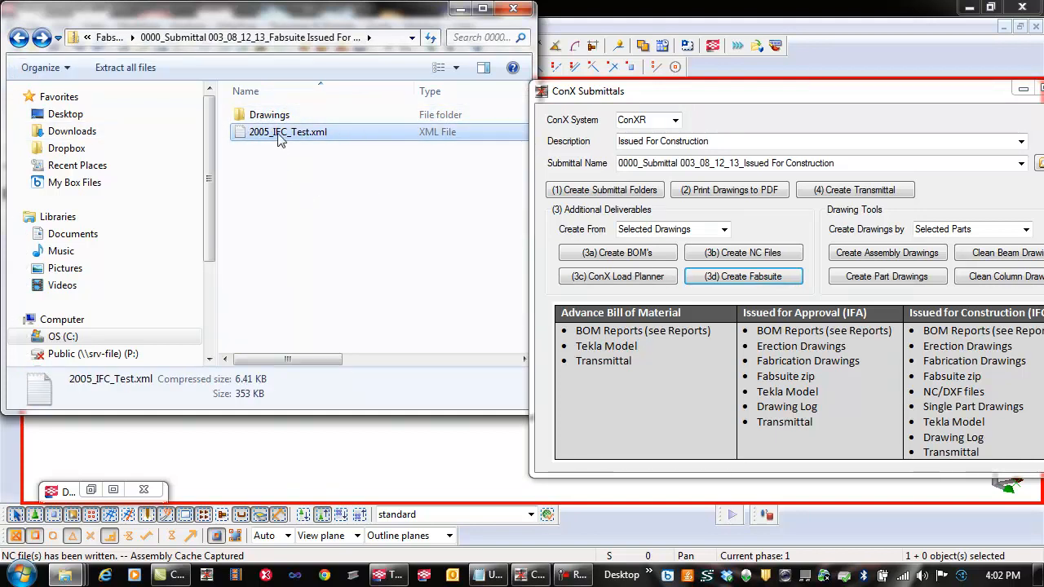
{"action": "left_click", "coordinate": [18, 38]}
{"action": "left_click", "coordinate": [338, 226]}
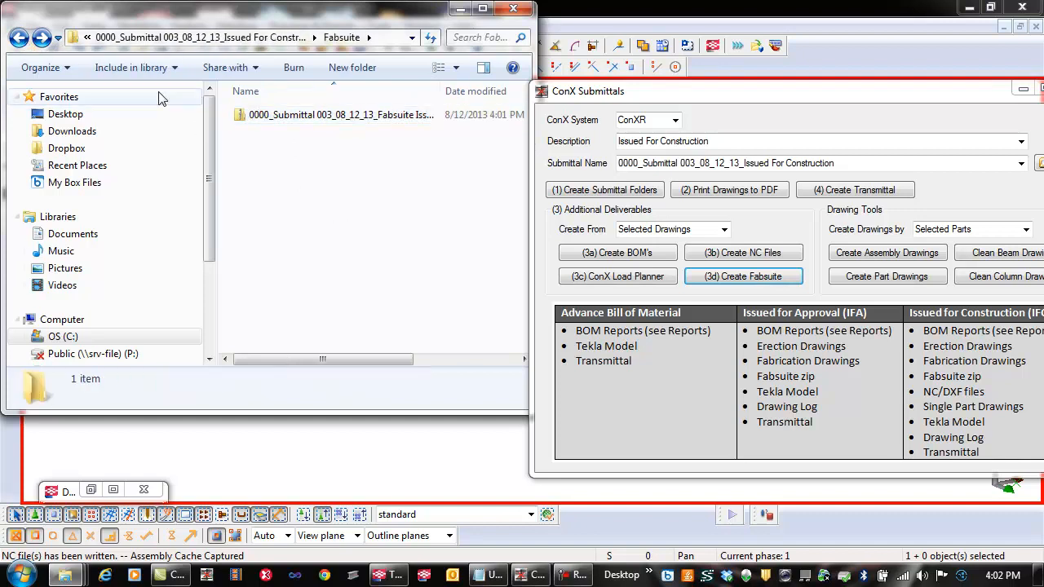
Return to the Submittals folder, bring the ConX Submittals window fully on screen and close the folder window.
{"action": "left_click", "coordinate": [18, 38]}
{"action": "left_click", "coordinate": [333, 267]}
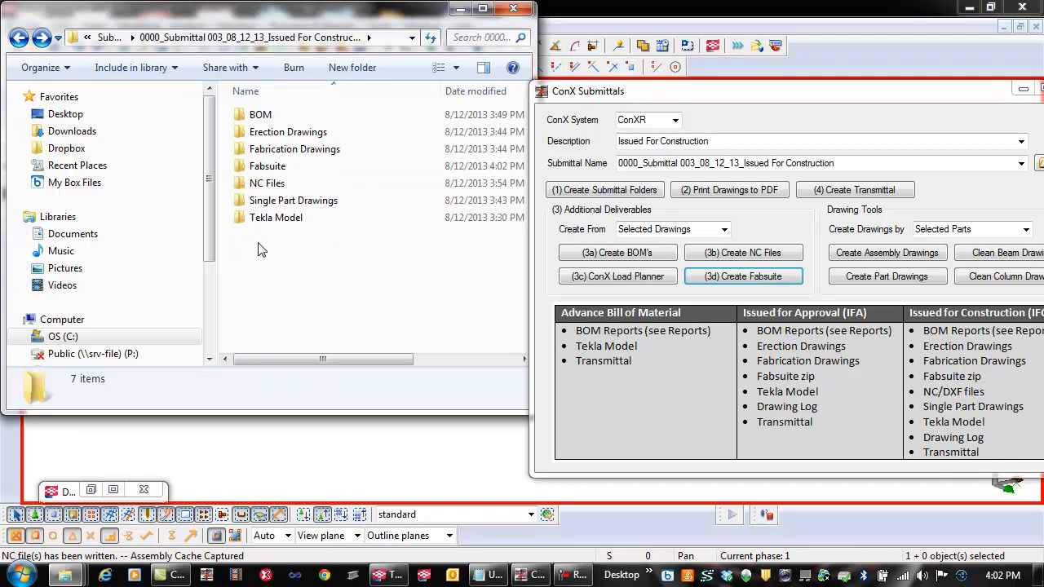
{"action": "left_click", "coordinate": [108, 38]}
{"action": "left_click", "coordinate": [357, 246]}
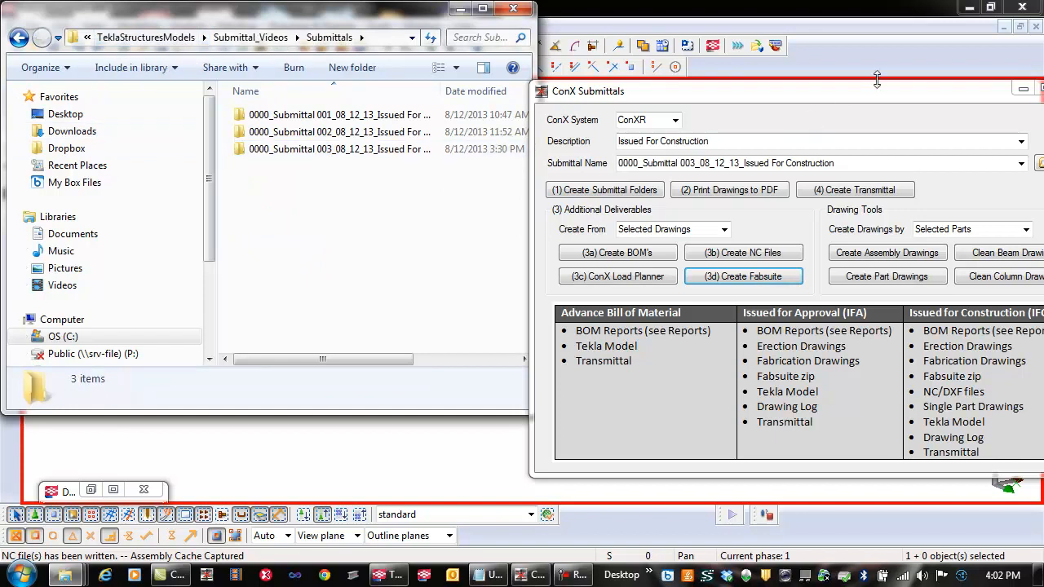
{"action": "left_click_drag", "start_coordinate": [995, 97], "coordinate": [875, 103]}
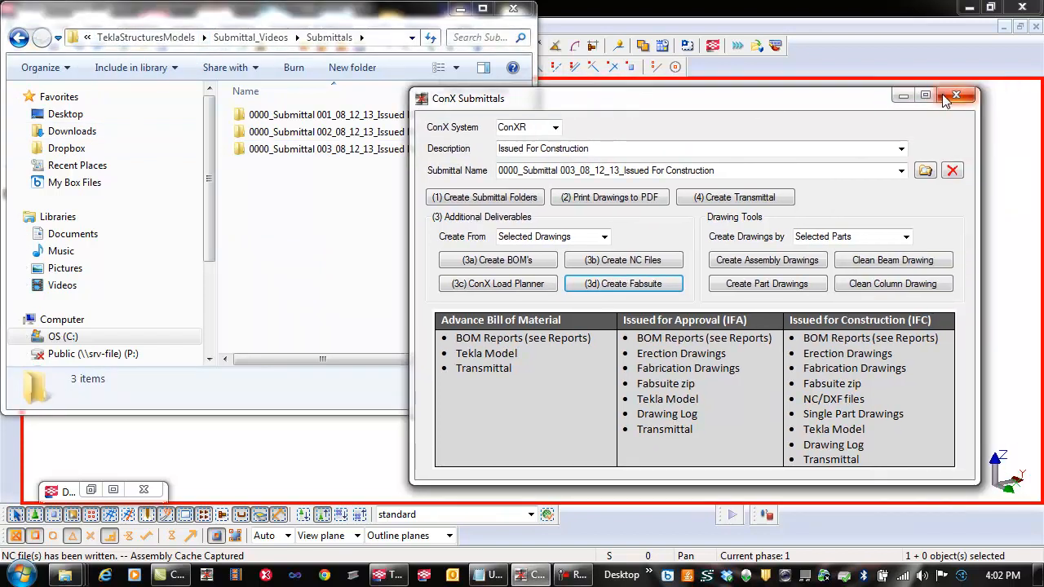
{"action": "left_click", "coordinate": [514, 9]}
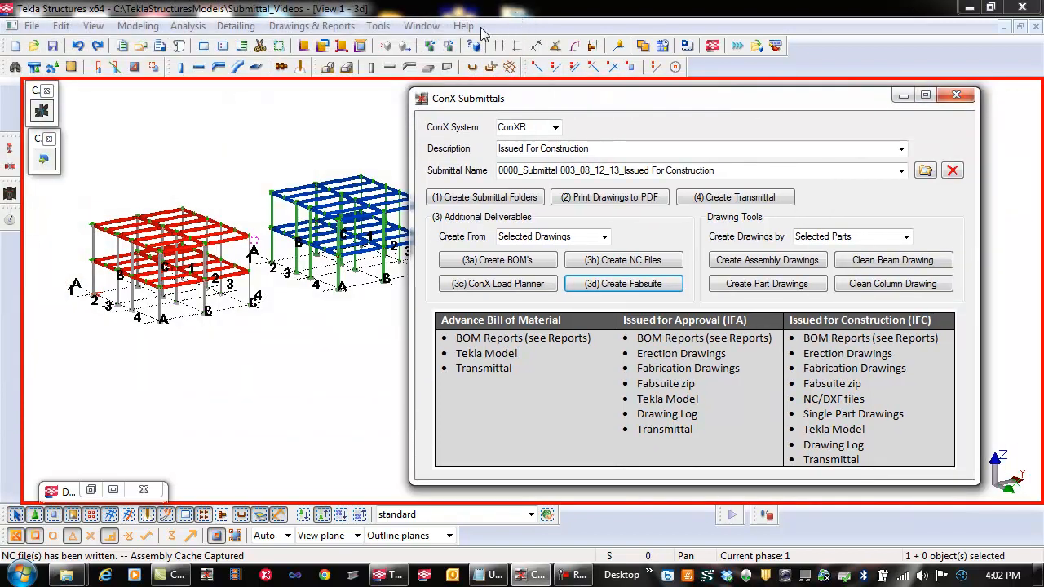
Restore the Drawing List, select only drawing [CXI-.1] and minimize the list again.
{"action": "left_click", "coordinate": [91, 491]}
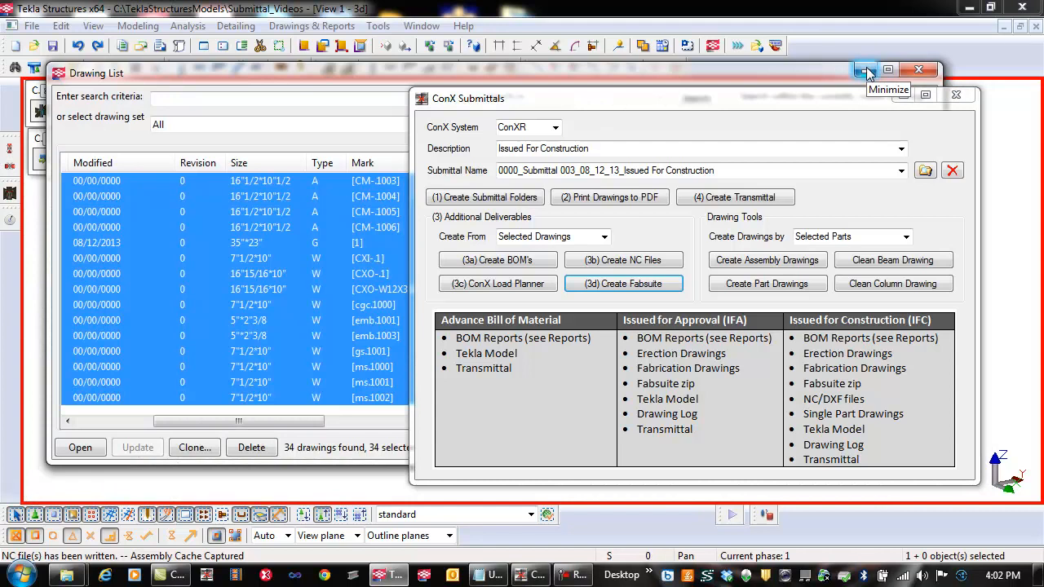
{"action": "left_click", "coordinate": [306, 259]}
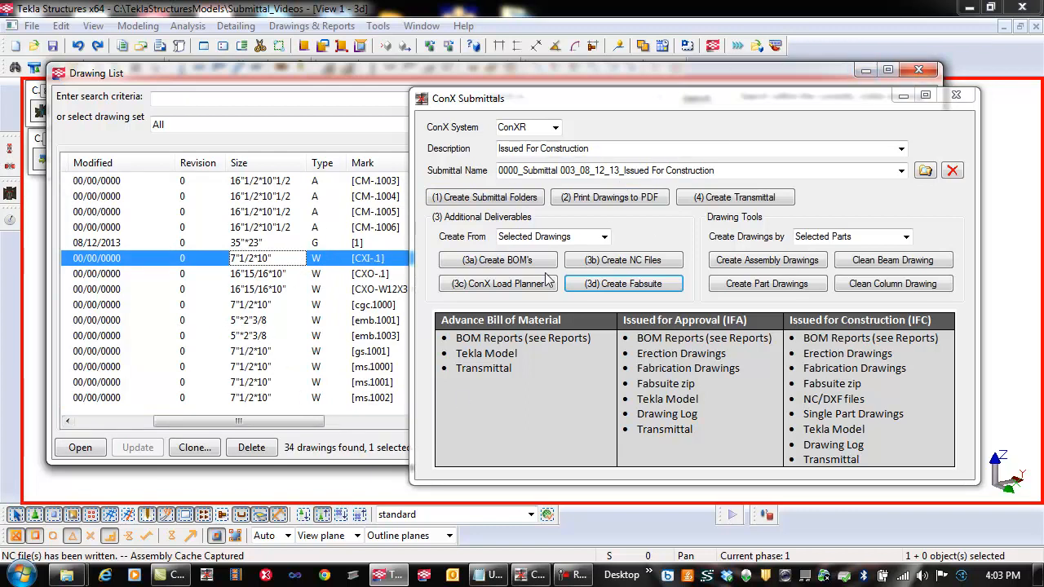
{"action": "left_click", "coordinate": [866, 70]}
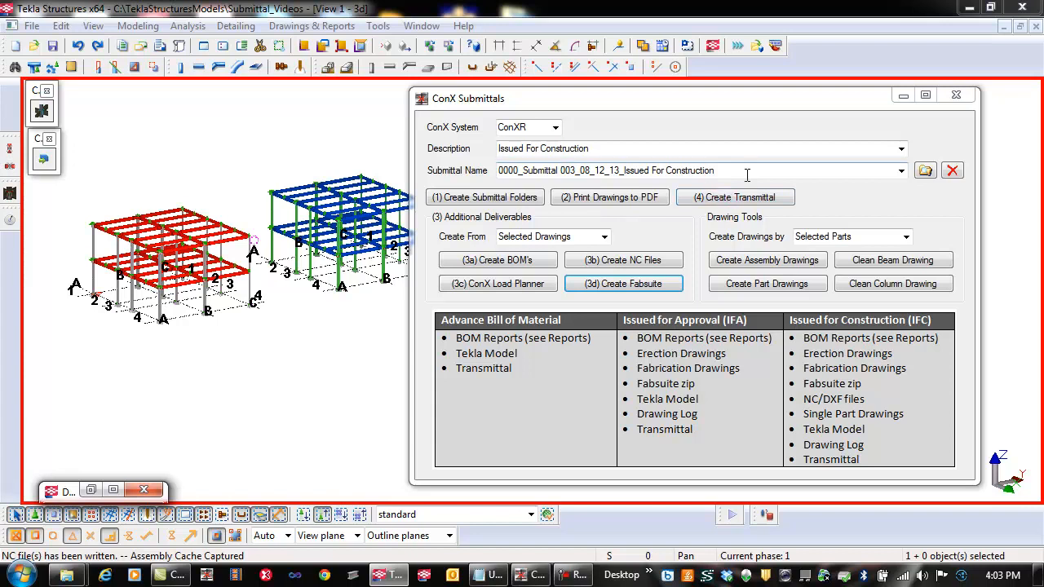
Create the transmittal for 0000_Submittal 003_08_12_13_Issued For Construction and minimize ConX Submittals to uncover the spreadsheet.
{"action": "left_click", "coordinate": [901, 171]}
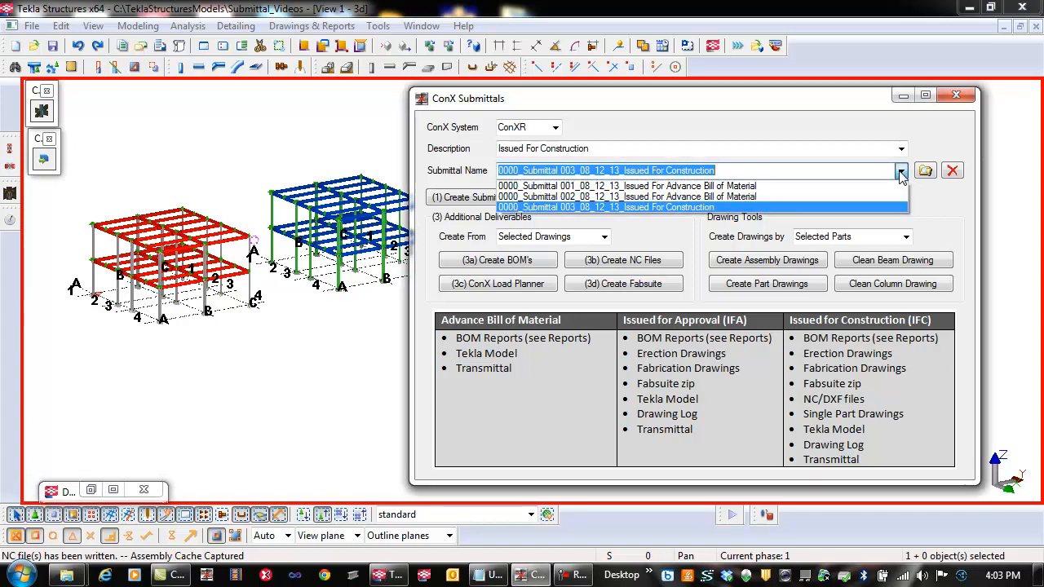
{"action": "left_click", "coordinate": [901, 172]}
{"action": "left_click", "coordinate": [724, 203]}
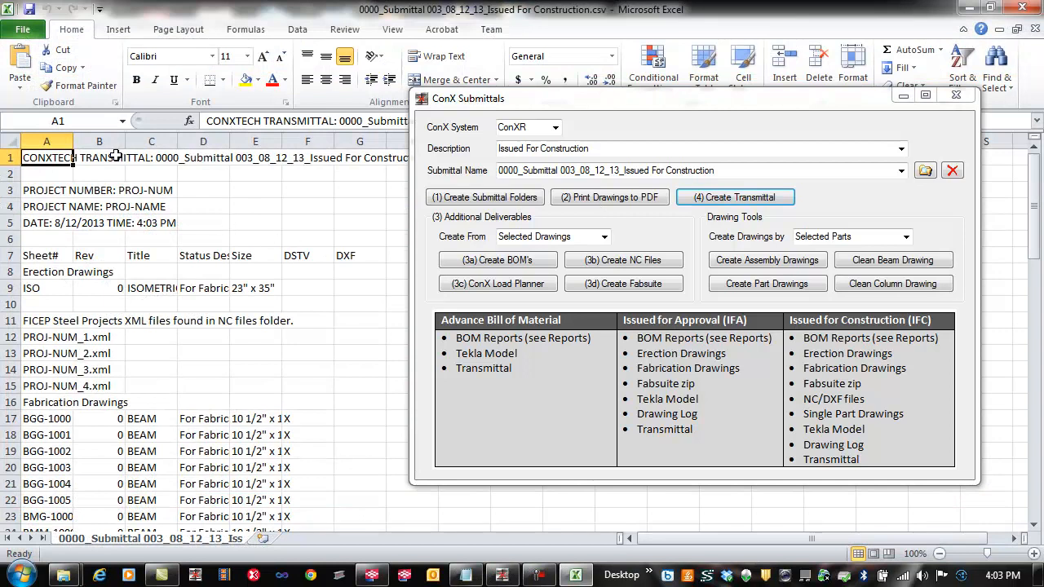
{"action": "left_click", "coordinate": [116, 202]}
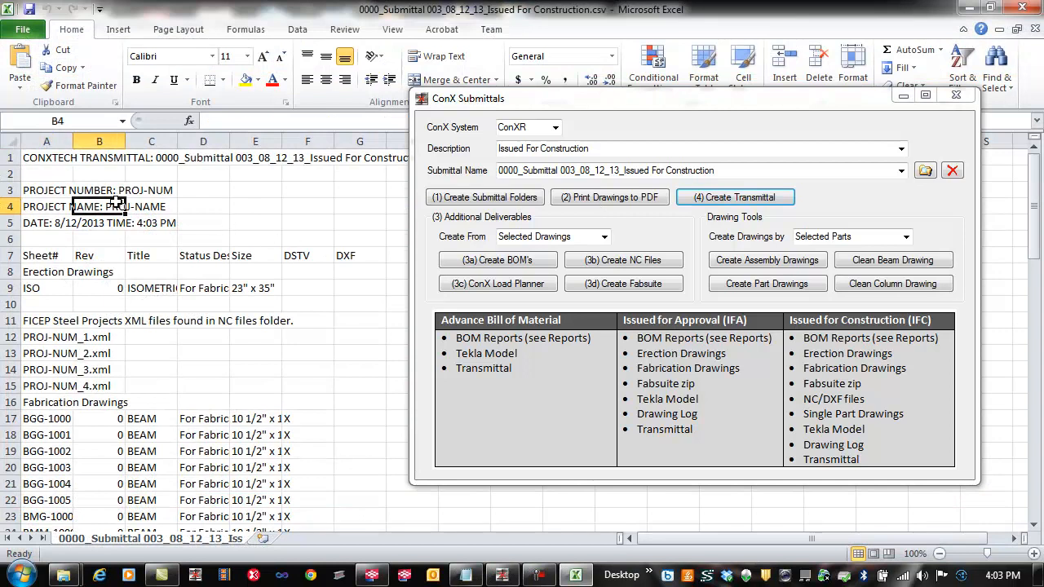
{"action": "left_click", "coordinate": [904, 98]}
{"action": "left_click", "coordinate": [80, 364]}
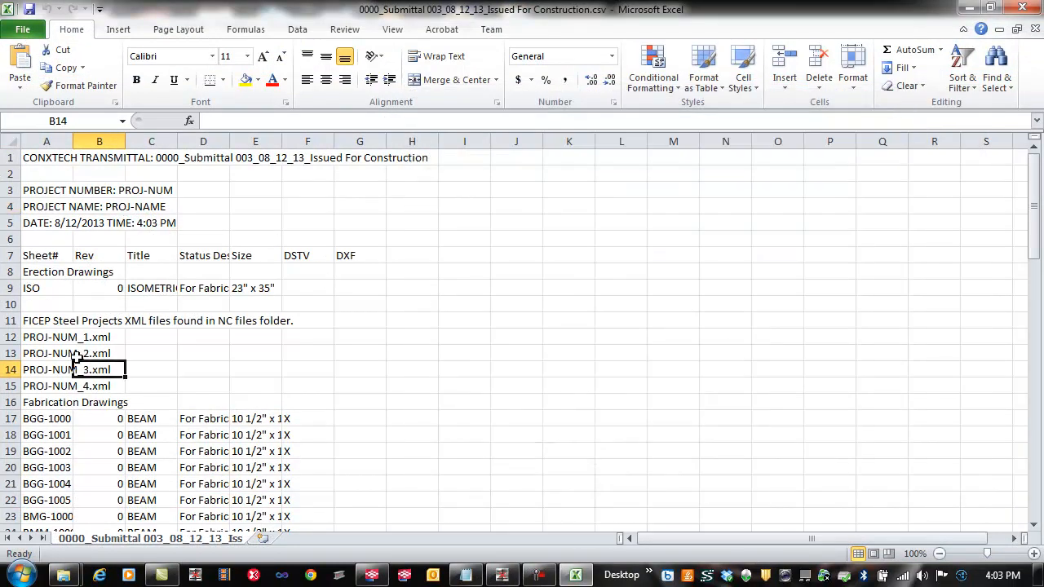
AutoFit the widths of transmittal columns A to H, and narrow column A to suit the sheet names.
{"action": "left_click_drag", "start_coordinate": [46, 141], "coordinate": [412, 141]}
{"action": "left_click", "coordinate": [850, 74]}
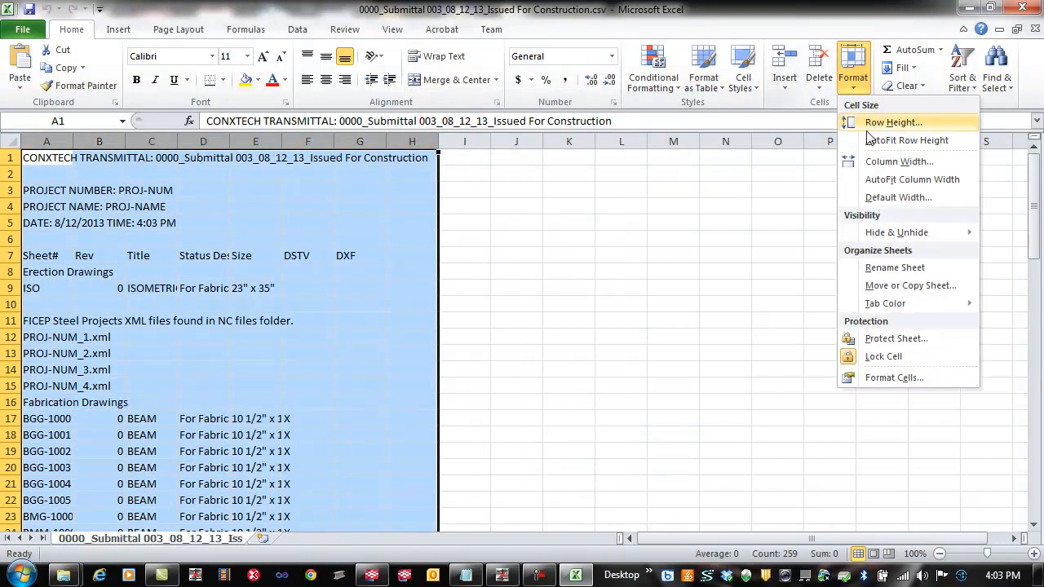
{"action": "left_click", "coordinate": [882, 179]}
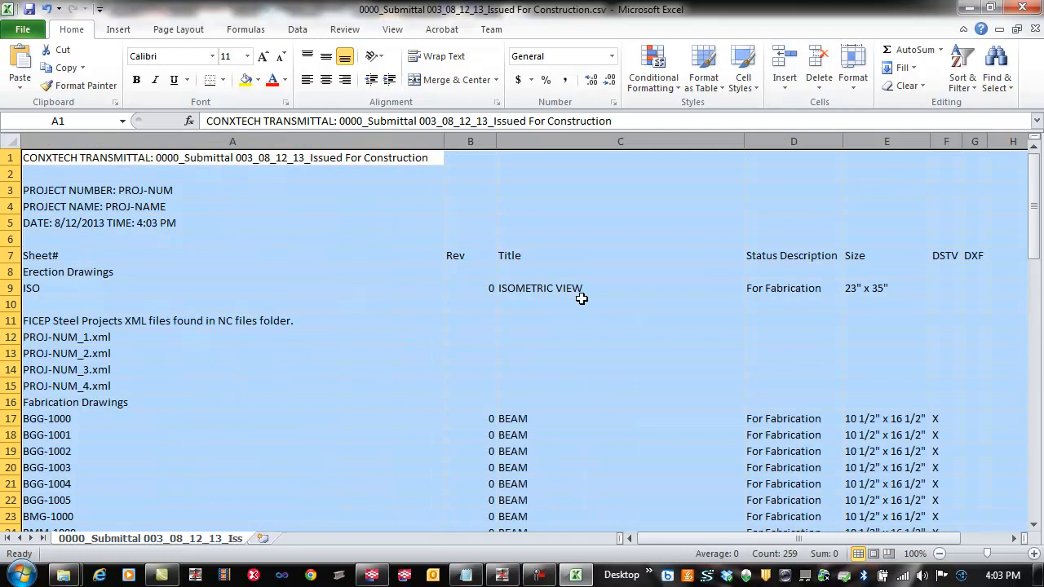
{"action": "left_click", "coordinate": [578, 301]}
{"action": "left_click_drag", "start_coordinate": [444, 144], "coordinate": [190, 144]}
{"action": "left_click", "coordinate": [89, 304]}
Review the transmittal's erection drawings, FICEP XML files and fabrication drawings lists, and return to the top of the sheet.
{"action": "scroll", "coordinate": [50, 320], "scroll_direction": "down", "scroll_amount": 1}
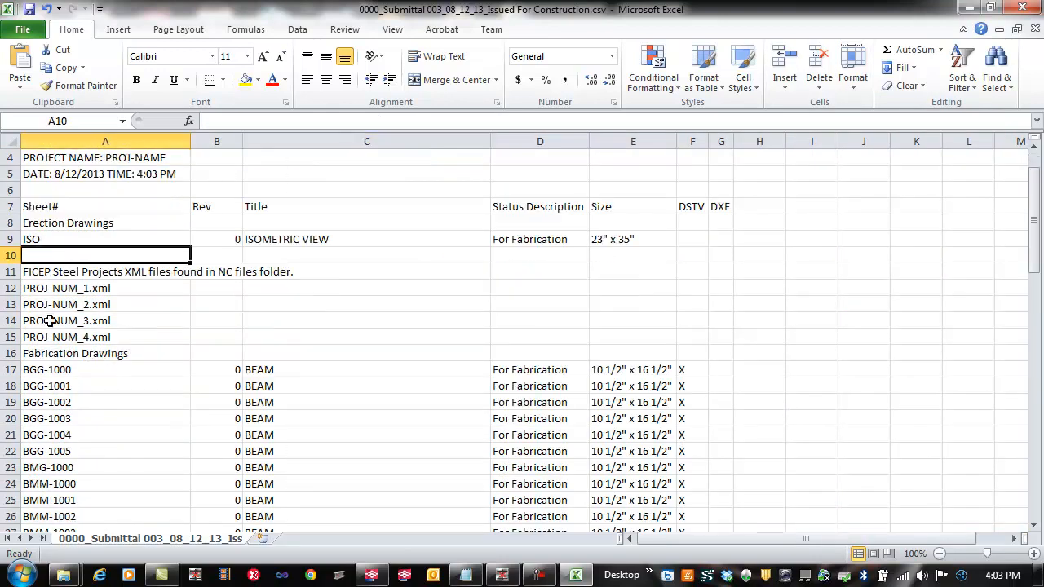
{"action": "left_click", "coordinate": [49, 224]}
{"action": "left_click_drag", "start_coordinate": [41, 272], "coordinate": [541, 334]}
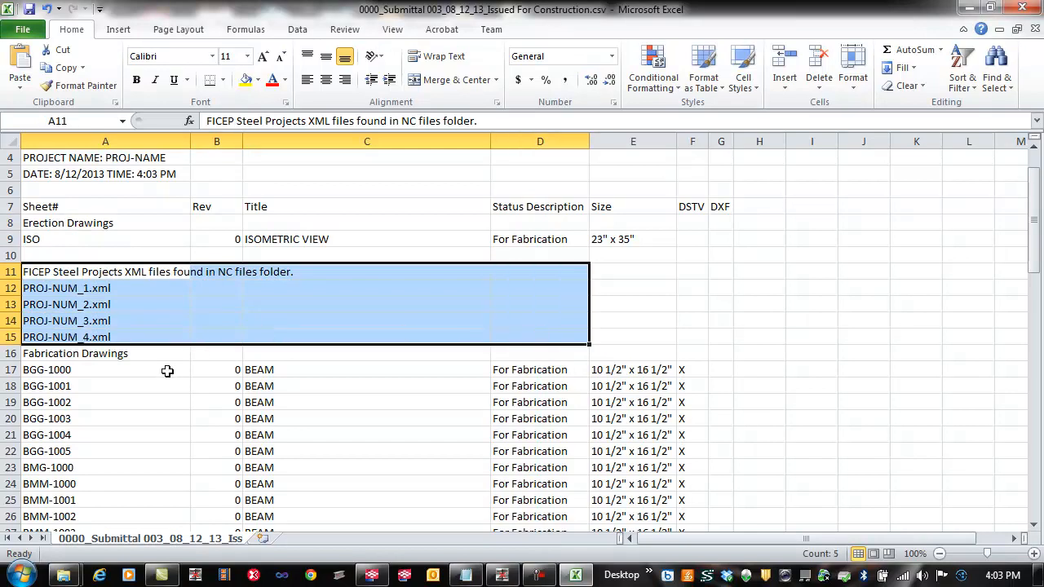
{"action": "left_click", "coordinate": [167, 371]}
{"action": "scroll", "coordinate": [77, 377], "scroll_direction": "down", "scroll_amount": 3}
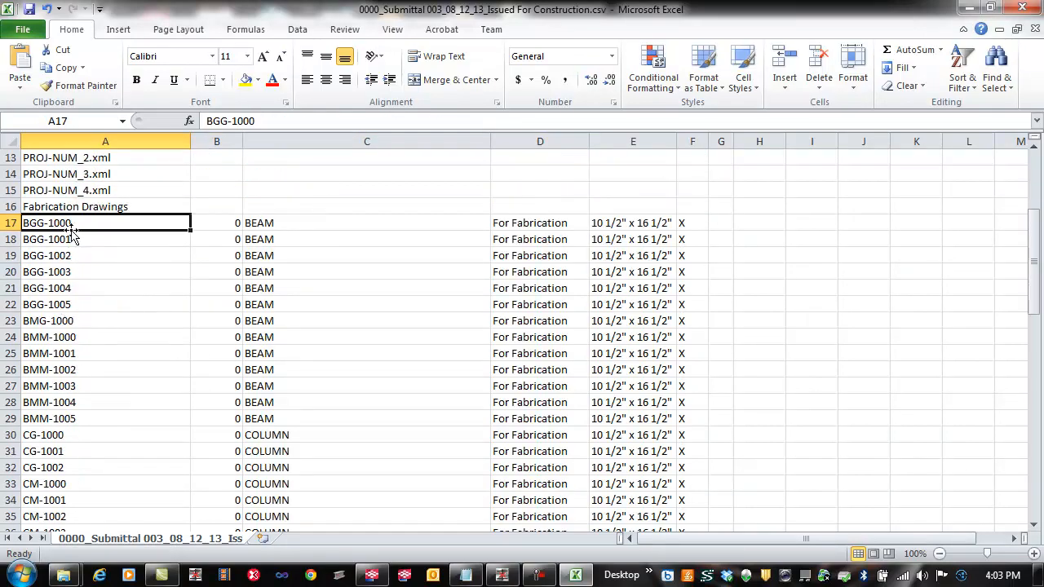
{"action": "scroll", "coordinate": [72, 234], "scroll_direction": "down", "scroll_amount": 1}
{"action": "scroll", "coordinate": [70, 231], "scroll_direction": "down", "scroll_amount": 2}
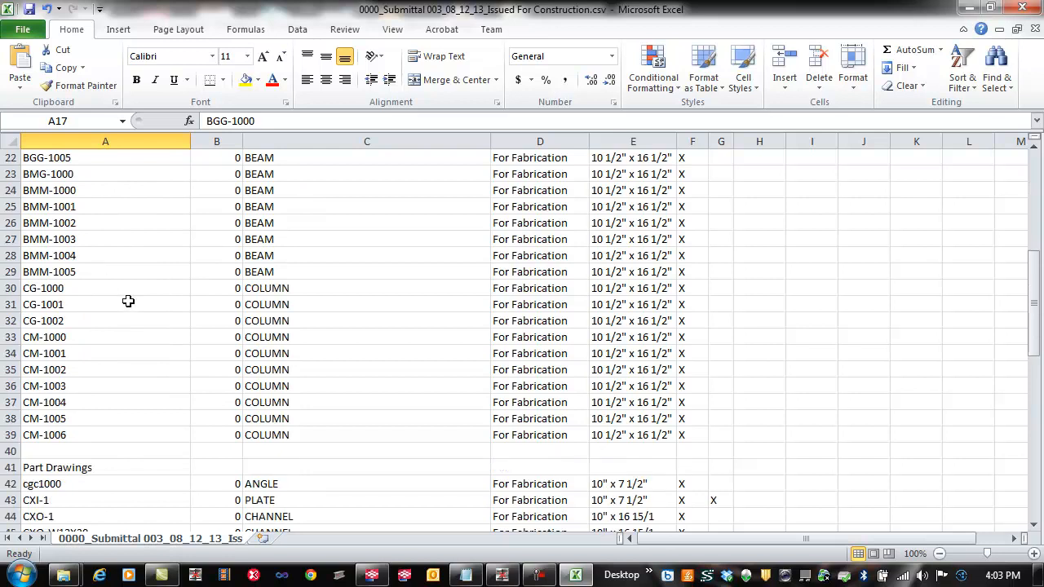
{"action": "scroll", "coordinate": [154, 319], "scroll_direction": "up", "scroll_amount": 3}
{"action": "scroll", "coordinate": [725, 238], "scroll_direction": "up", "scroll_amount": 4}
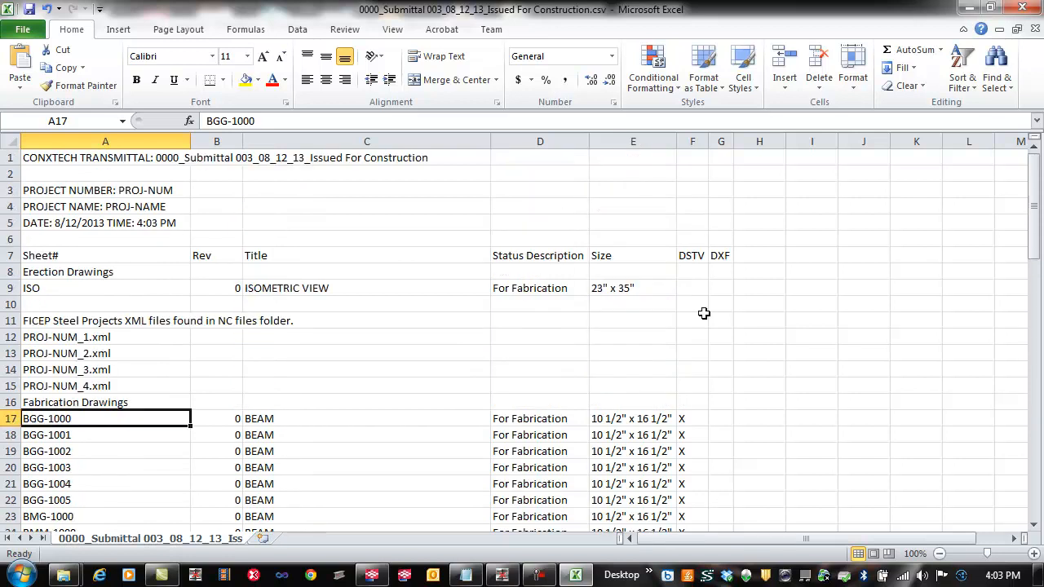
Check the DSTV and DXF columns against the fabrication and part drawings listed in the transmittal.
{"action": "left_click", "coordinate": [691, 418]}
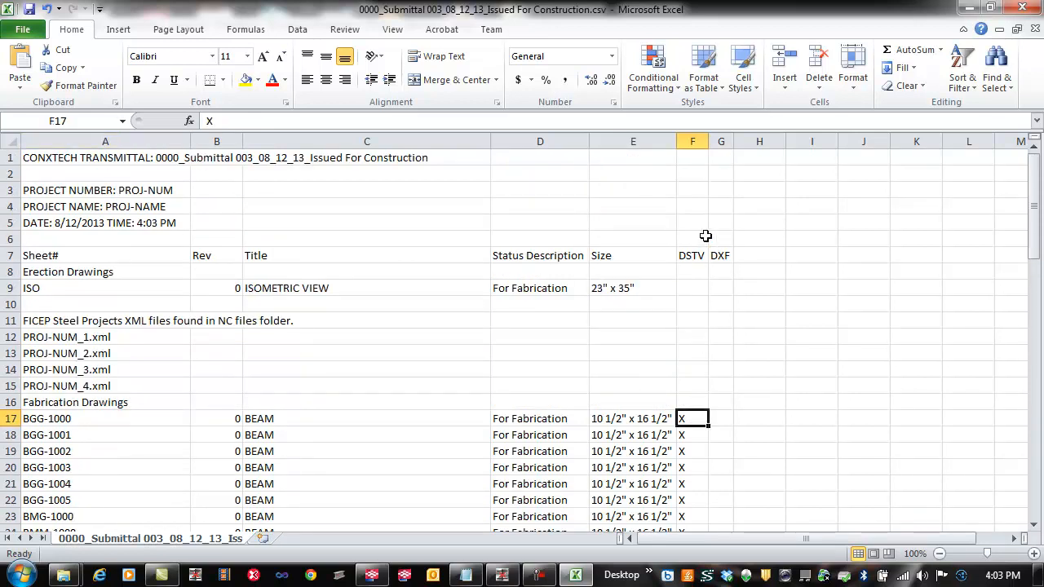
{"action": "left_click", "coordinate": [722, 173]}
{"action": "scroll", "coordinate": [648, 272], "scroll_direction": "down", "scroll_amount": 3}
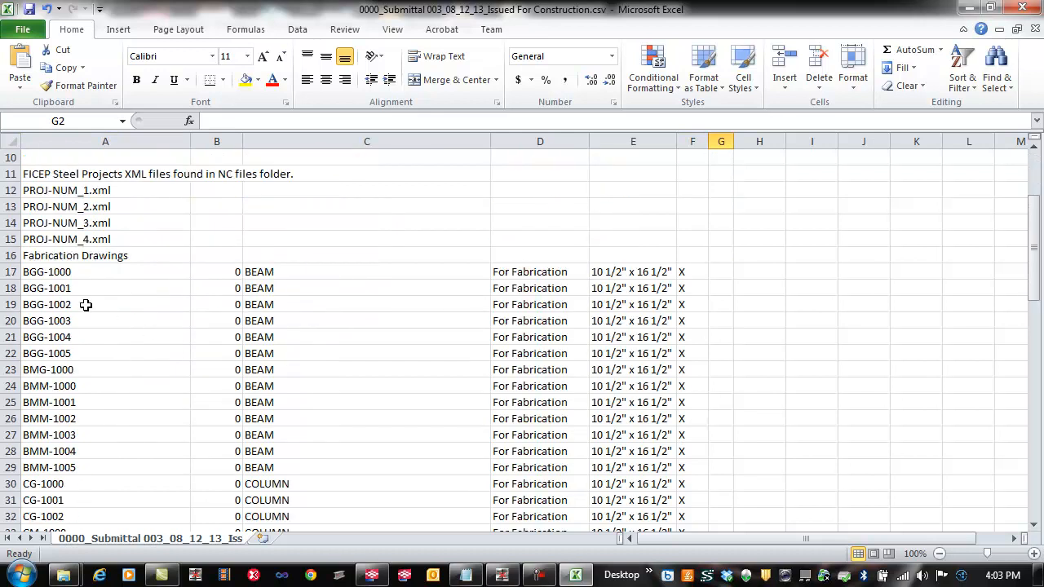
{"action": "scroll", "coordinate": [86, 304], "scroll_direction": "down", "scroll_amount": 9}
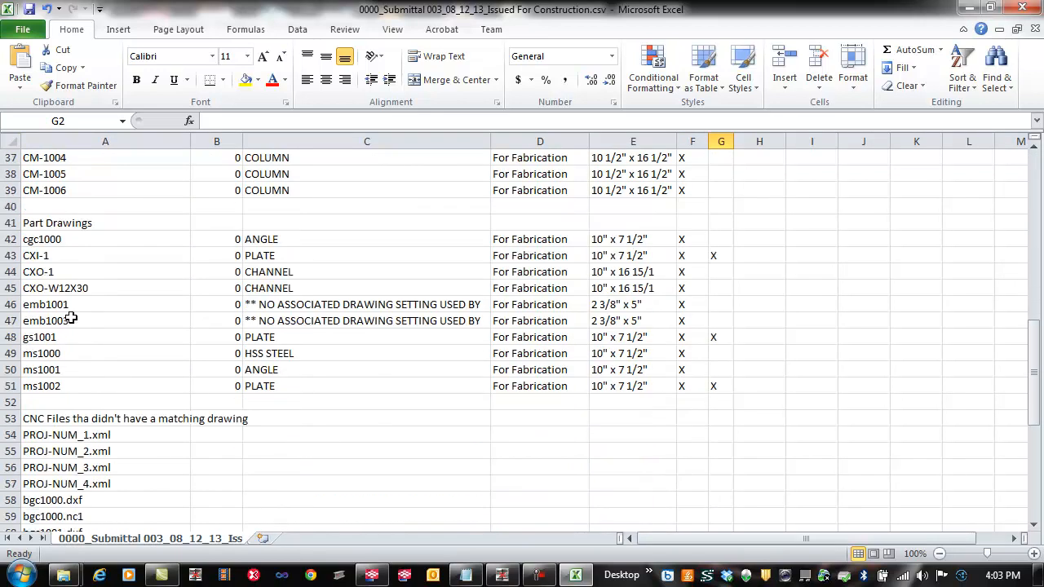
Review the transmittal's CNC files that have no matching drawing, including the XML, DXF and NC1 entries, and its BOM reports list.
{"action": "scroll", "coordinate": [220, 369], "scroll_direction": "down", "scroll_amount": 4}
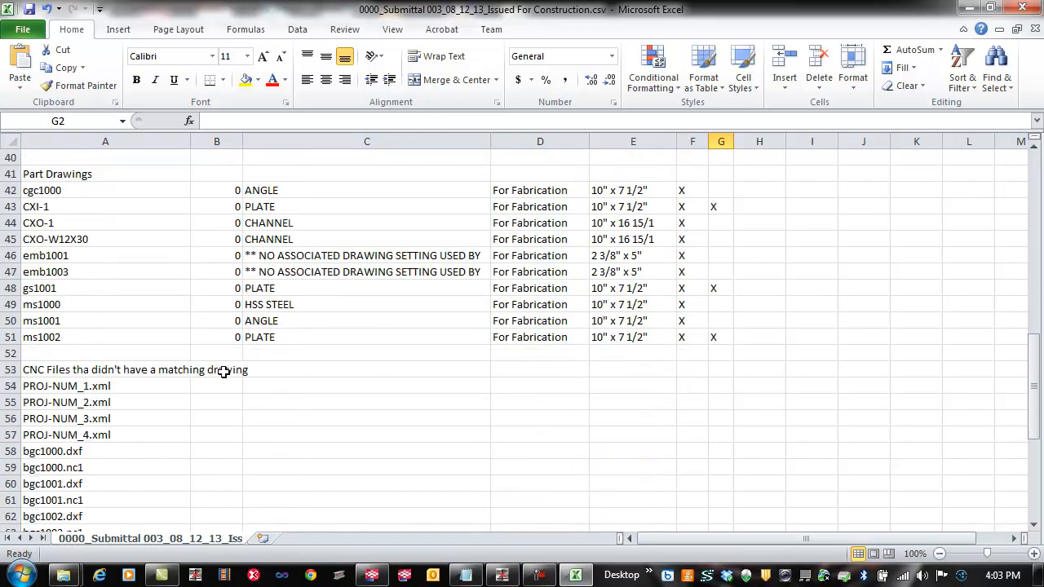
{"action": "scroll", "coordinate": [214, 372], "scroll_direction": "down", "scroll_amount": 2}
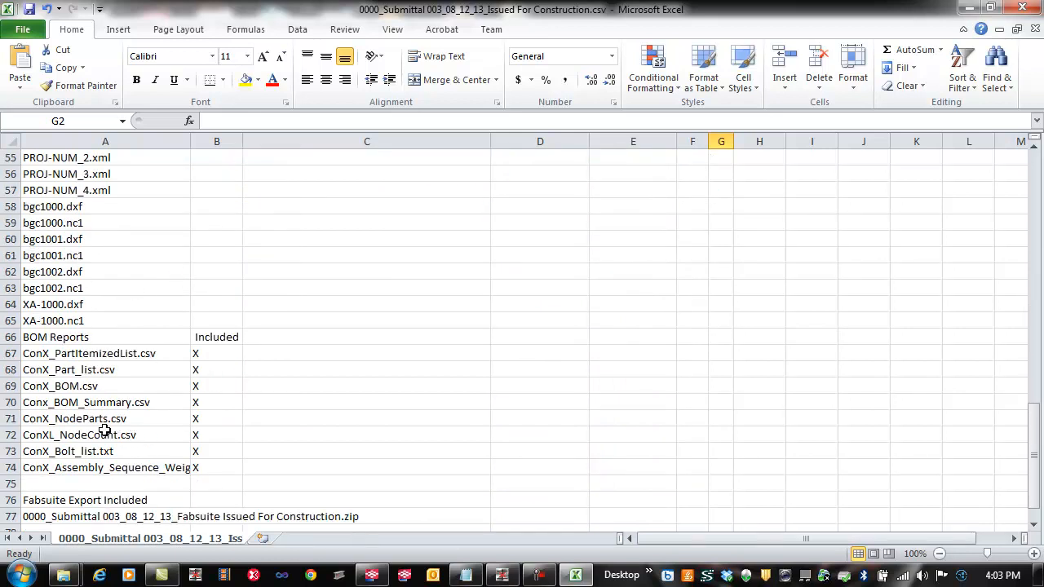
{"action": "left_click_drag", "start_coordinate": [78, 353], "coordinate": [72, 467]}
{"action": "scroll", "coordinate": [104, 325], "scroll_direction": "up", "scroll_amount": 2}
{"action": "left_click", "coordinate": [90, 241]}
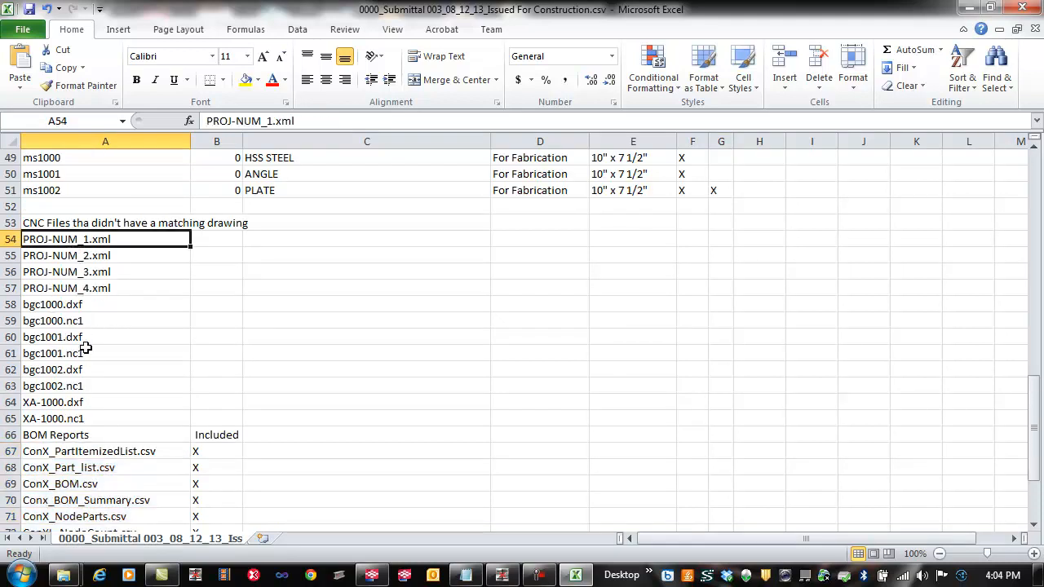
{"action": "left_click", "coordinate": [66, 307]}
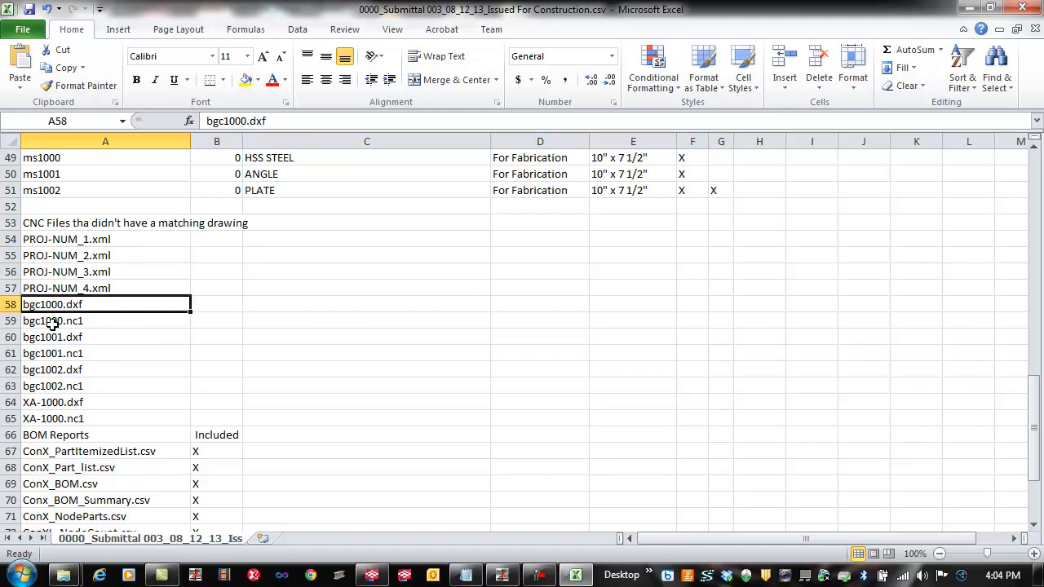
{"action": "left_click", "coordinate": [74, 386]}
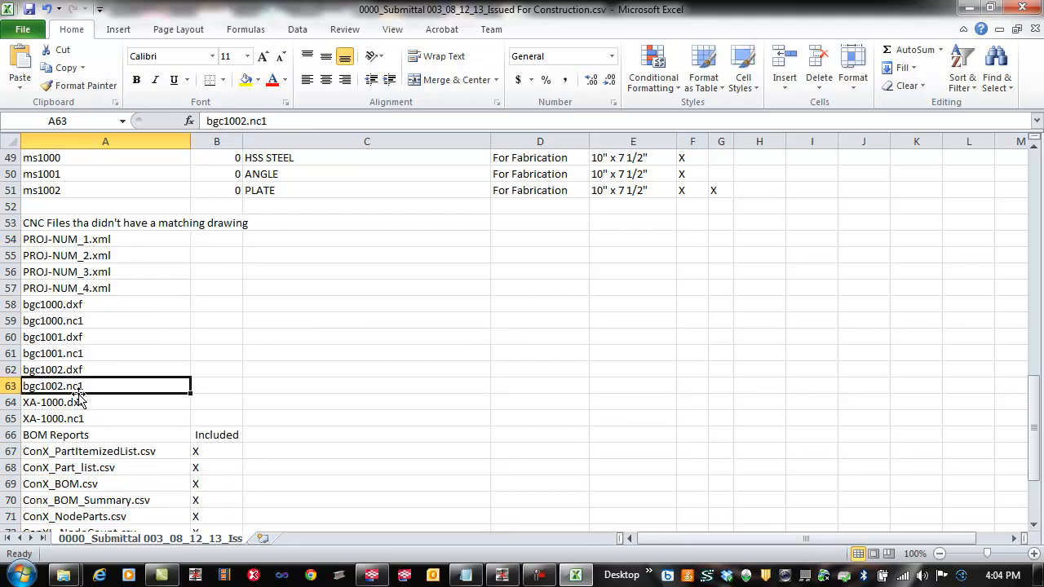
{"action": "left_click", "coordinate": [89, 338]}
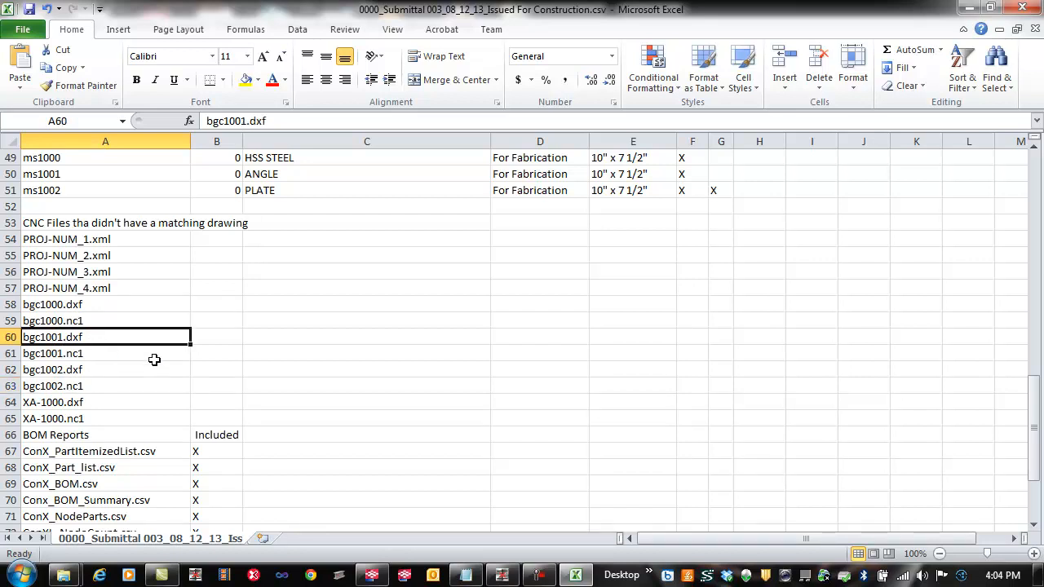
Check the transmittal's Fabsuite export and Tekla model entries, and look through the whole sheet again from its heading to the end.
{"action": "scroll", "coordinate": [155, 359], "scroll_direction": "down", "scroll_amount": 4}
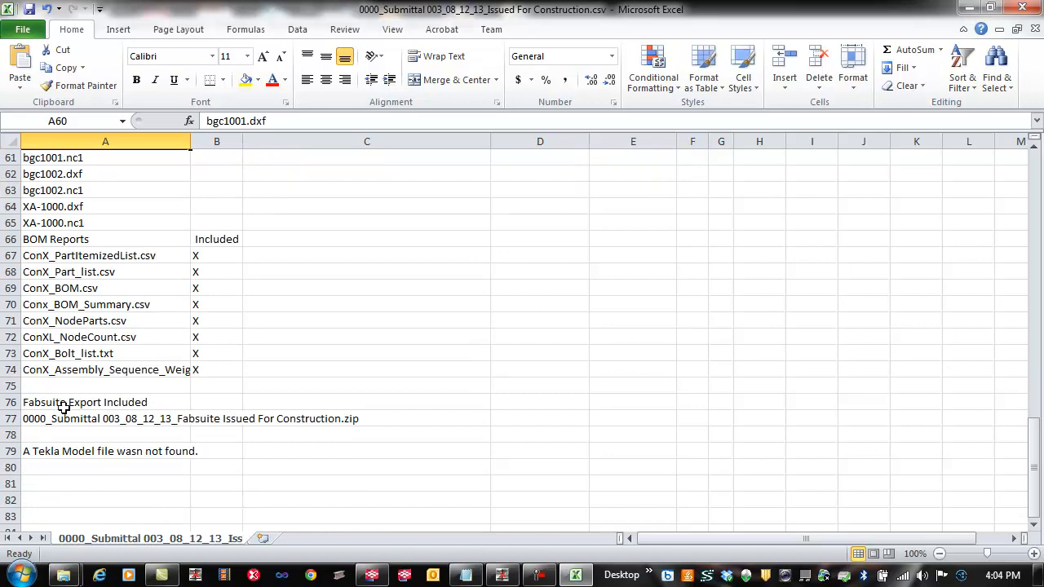
{"action": "left_click", "coordinate": [38, 419]}
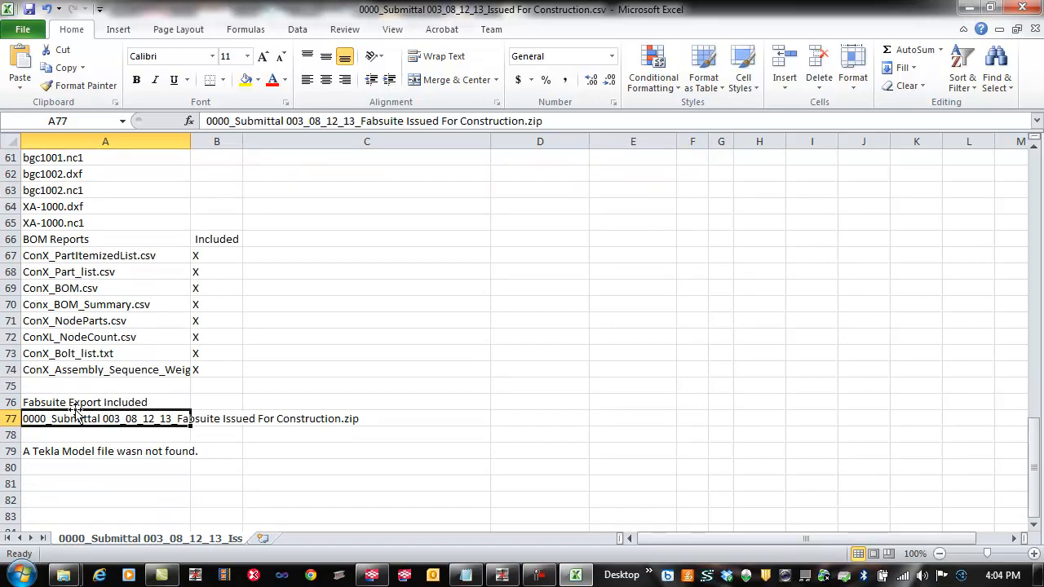
{"action": "left_click", "coordinate": [49, 451]}
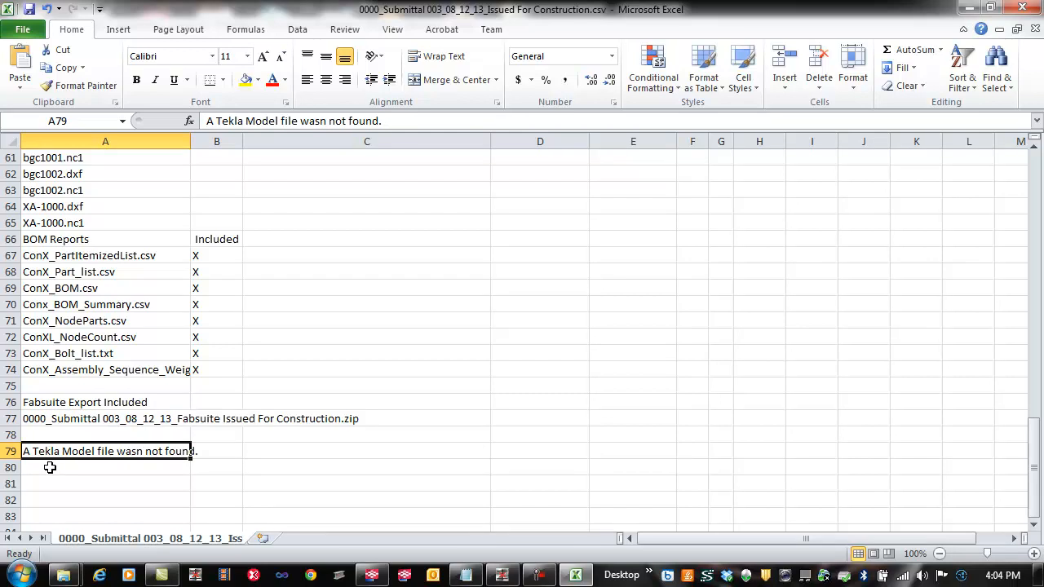
{"action": "scroll", "coordinate": [195, 382], "scroll_direction": "up", "scroll_amount": 15}
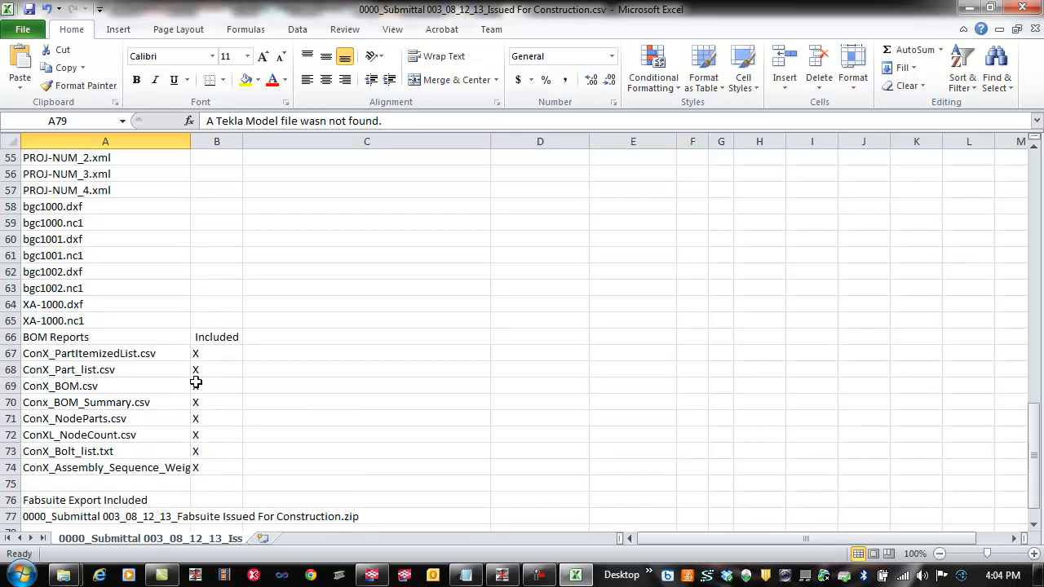
{"action": "scroll", "coordinate": [196, 382], "scroll_direction": "up", "scroll_amount": 5}
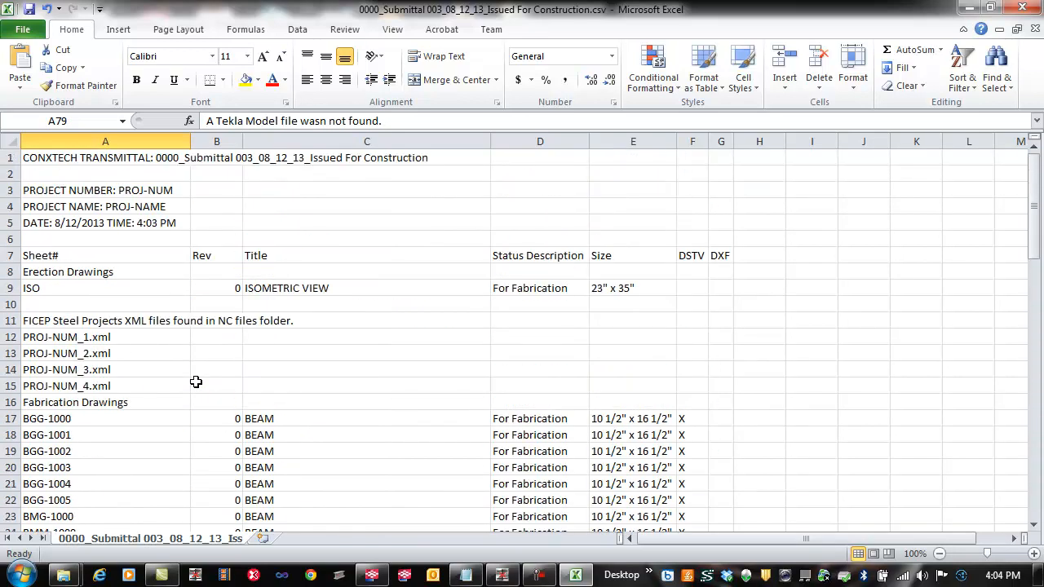
{"action": "scroll", "coordinate": [214, 298], "scroll_direction": "down", "scroll_amount": 6}
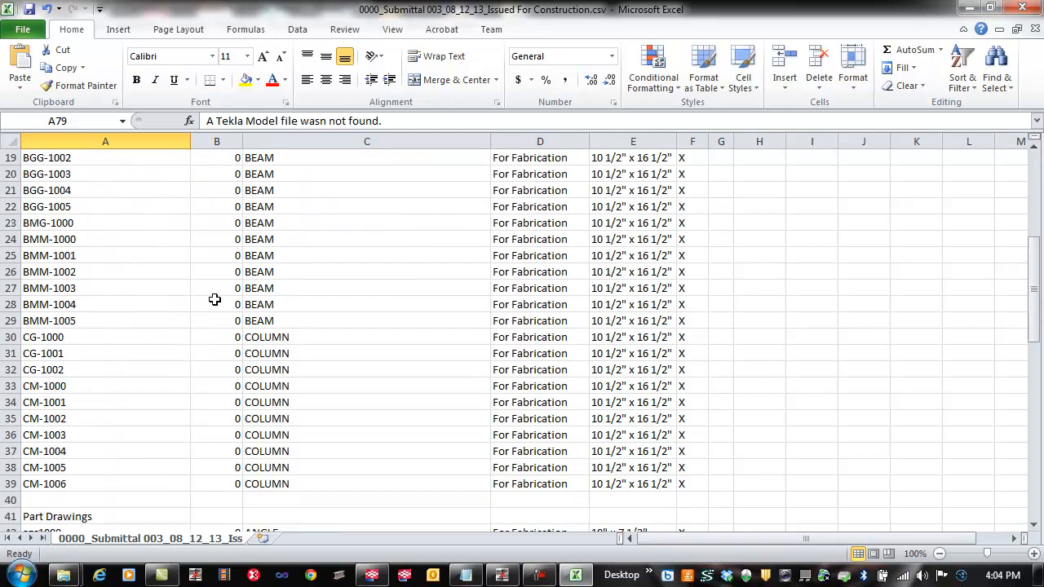
{"action": "scroll", "coordinate": [215, 301], "scroll_direction": "down", "scroll_amount": 3}
{"action": "scroll", "coordinate": [201, 312], "scroll_direction": "down", "scroll_amount": 11}
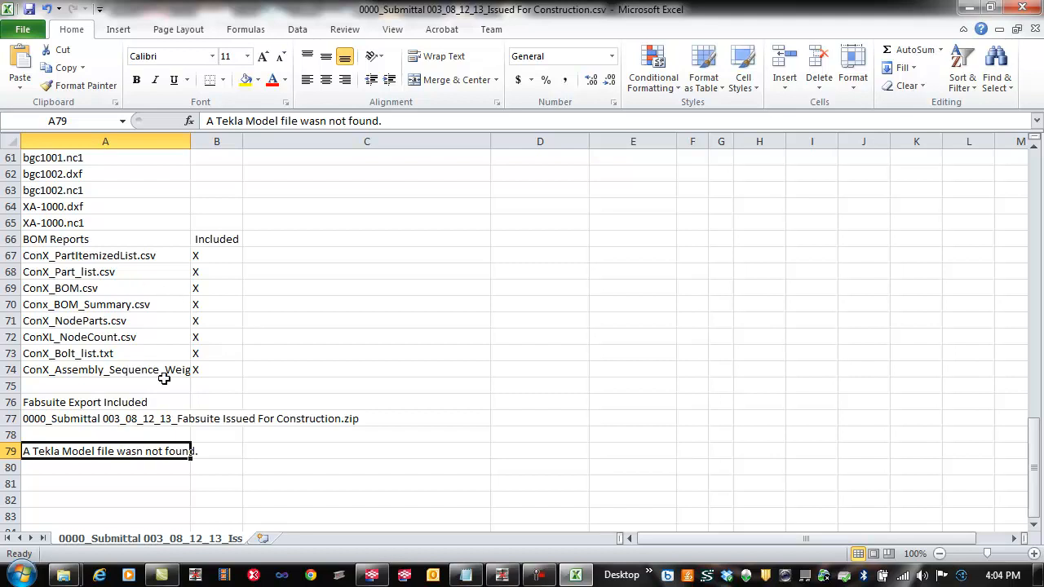
{"action": "scroll", "coordinate": [138, 320], "scroll_direction": "down", "scroll_amount": 2}
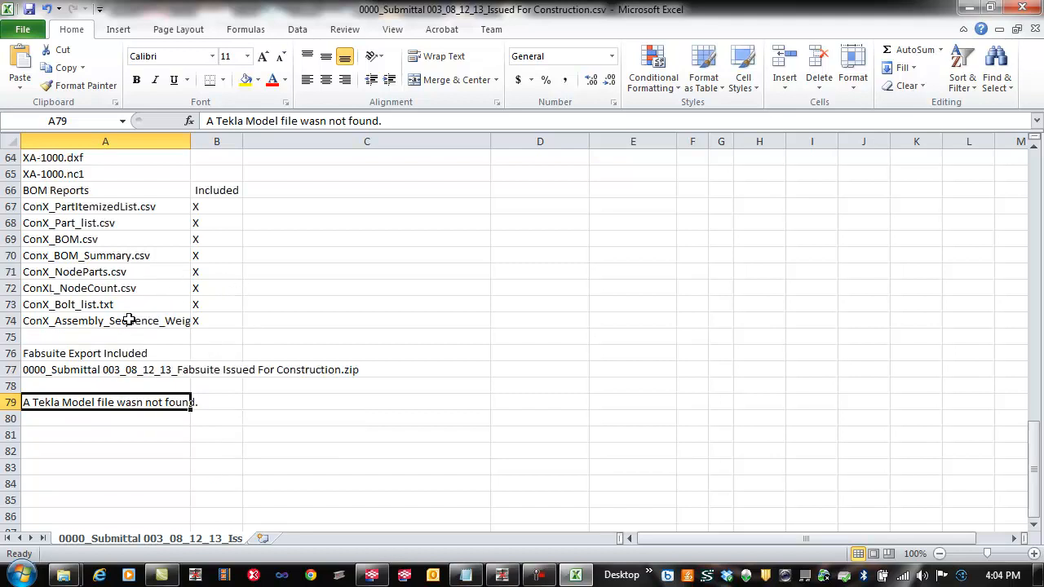
Close the transmittal spreadsheet and Excel without saving the changes.
{"action": "scroll", "coordinate": [138, 319], "scroll_direction": "up", "scroll_amount": 3}
{"action": "left_click", "coordinate": [1023, 8]}
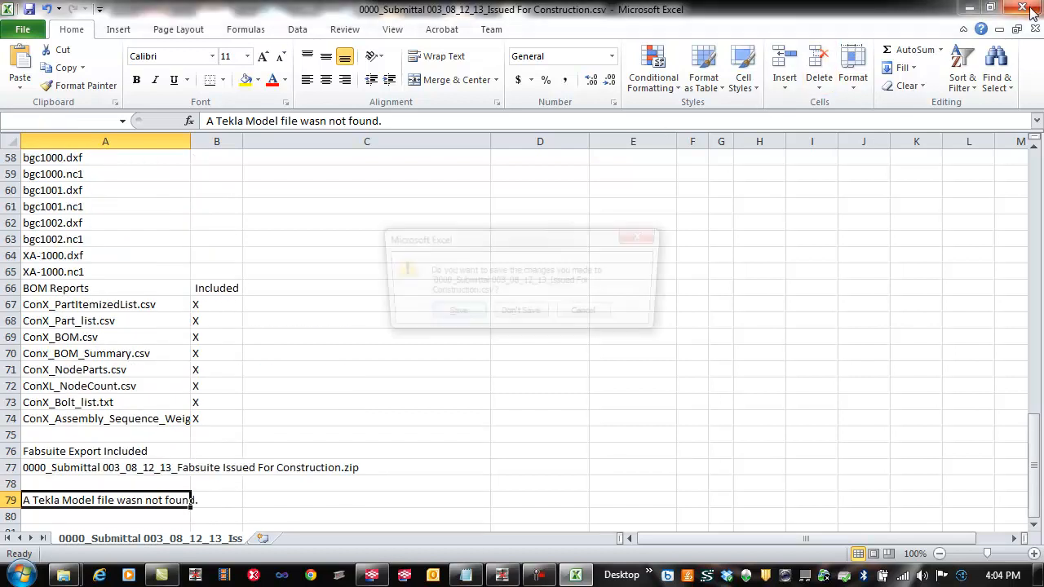
{"action": "left_click", "coordinate": [498, 318]}
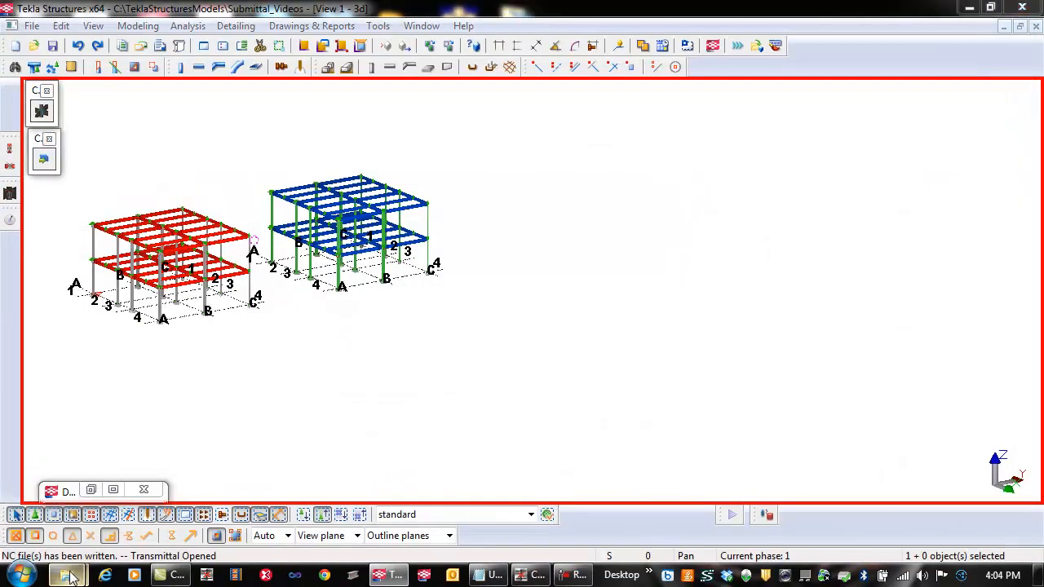
Switch to the 0000_Submittal 003_08_12_13_Issued For Construction folder in Windows Explorer and widen the Name column to fit the transmittal's full file name.
{"action": "mouse_move", "coordinate": [67, 575]}
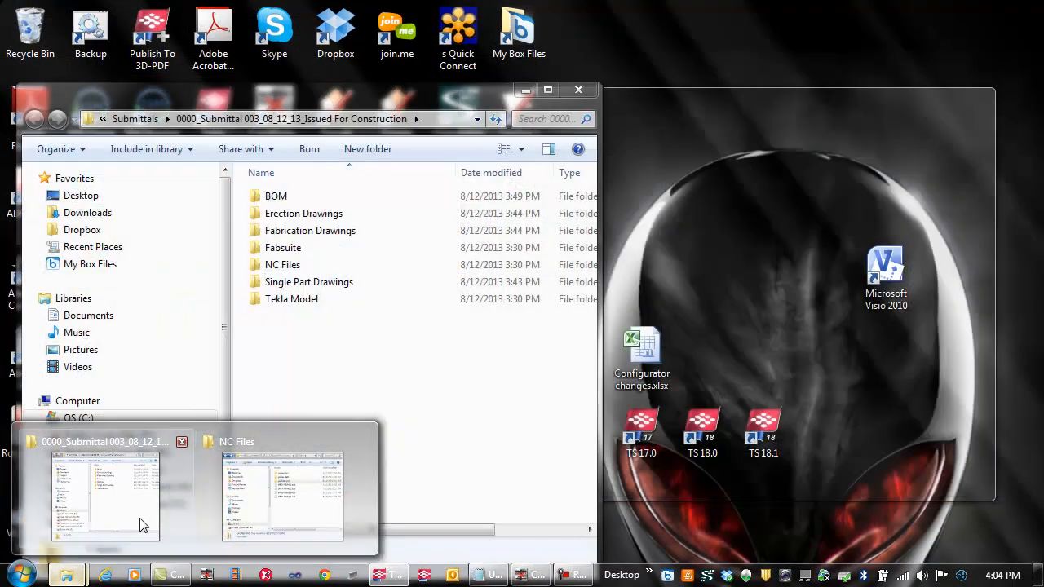
{"action": "left_click", "coordinate": [140, 526]}
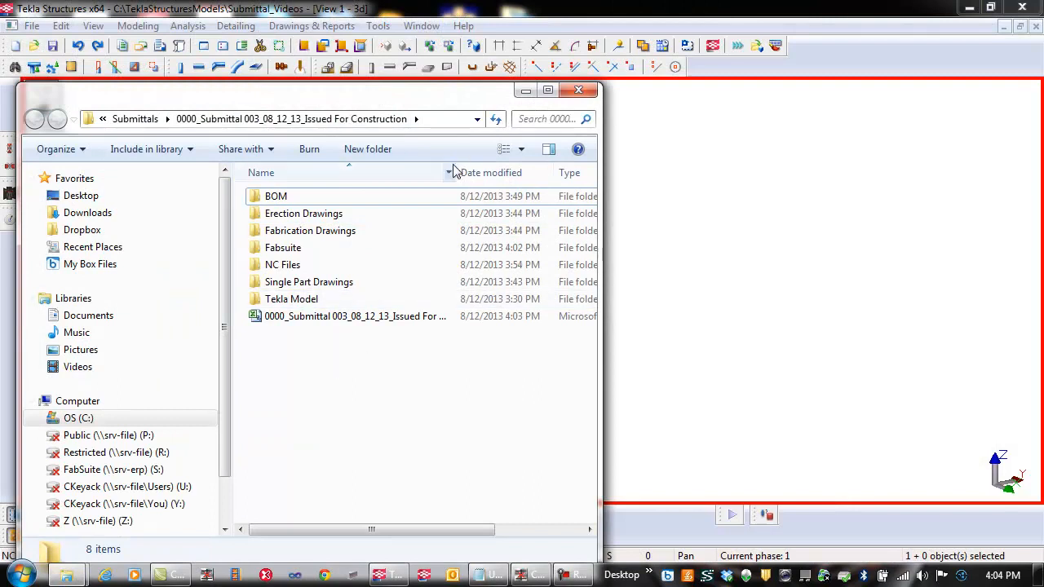
{"action": "left_click_drag", "start_coordinate": [457, 168], "coordinate": [533, 166]}
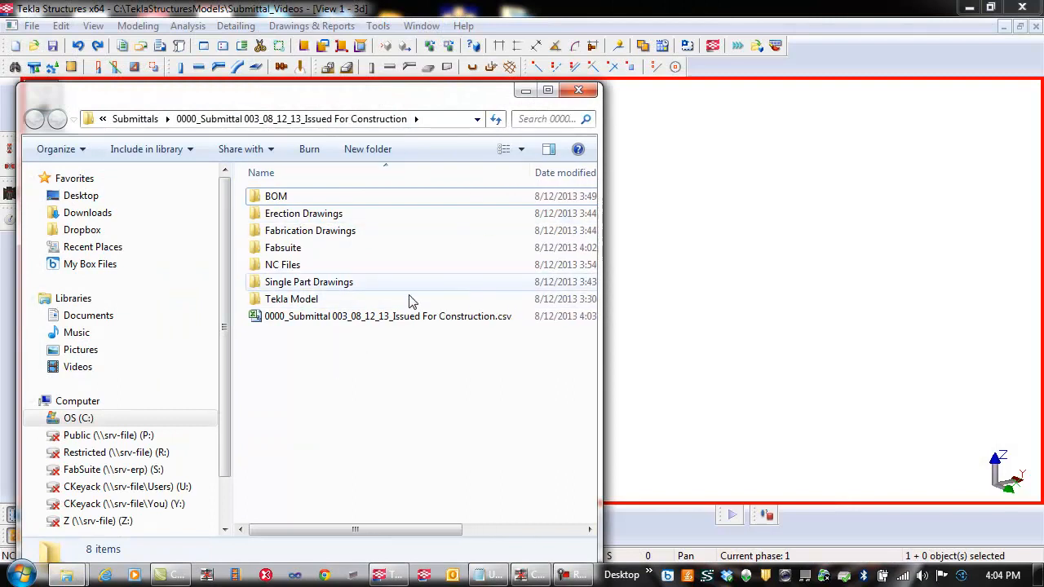